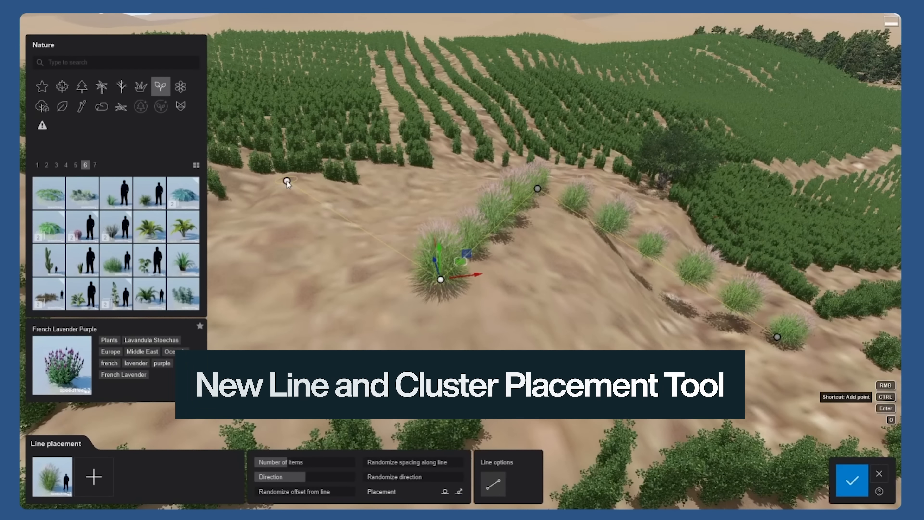
Extend the ornamental grass planting line with a new point beside the nearest hedge rows
click(287, 181)
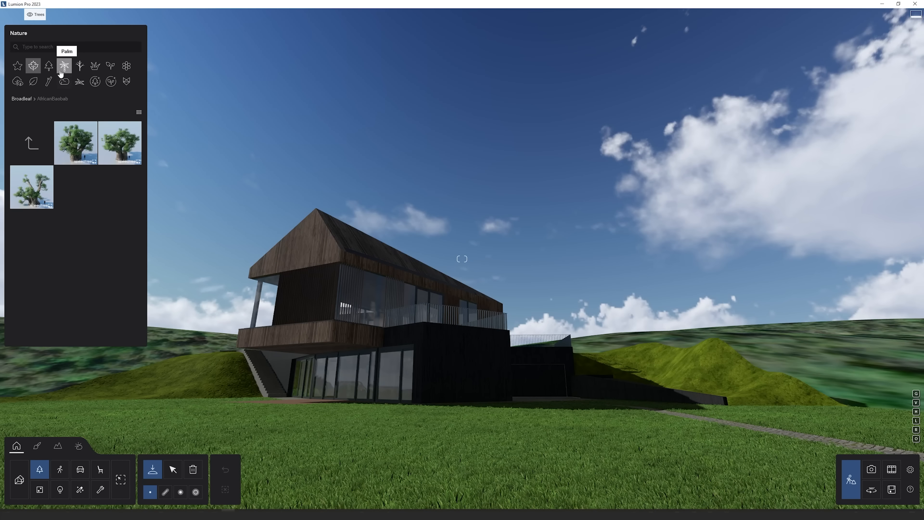
Start a cluster placement from the Scots Pine conifer collection with four pine variants, including ScotsPine-L RT and ScotsPine-M1 RT
click(51, 67)
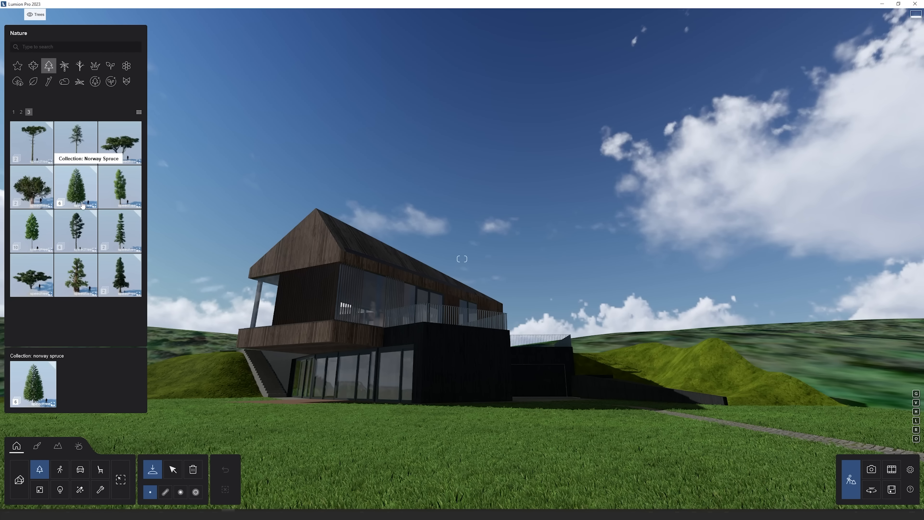
click(79, 231)
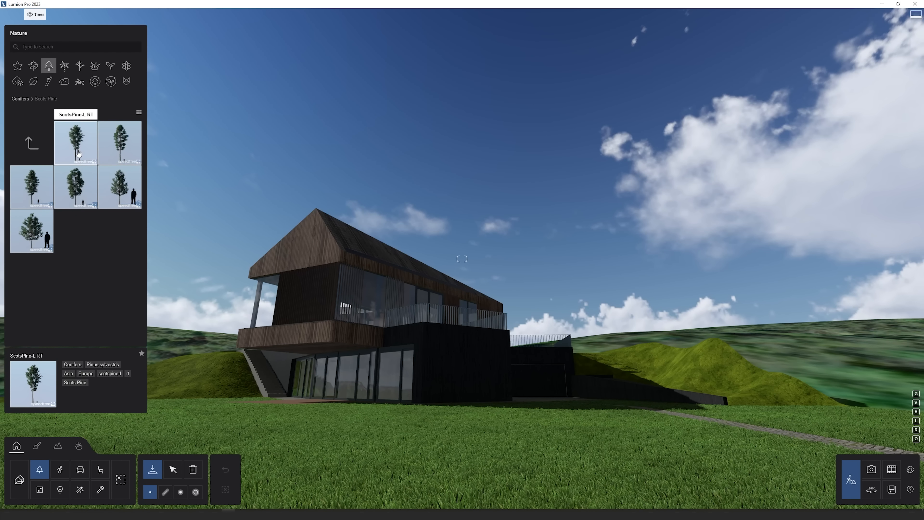
click(181, 492)
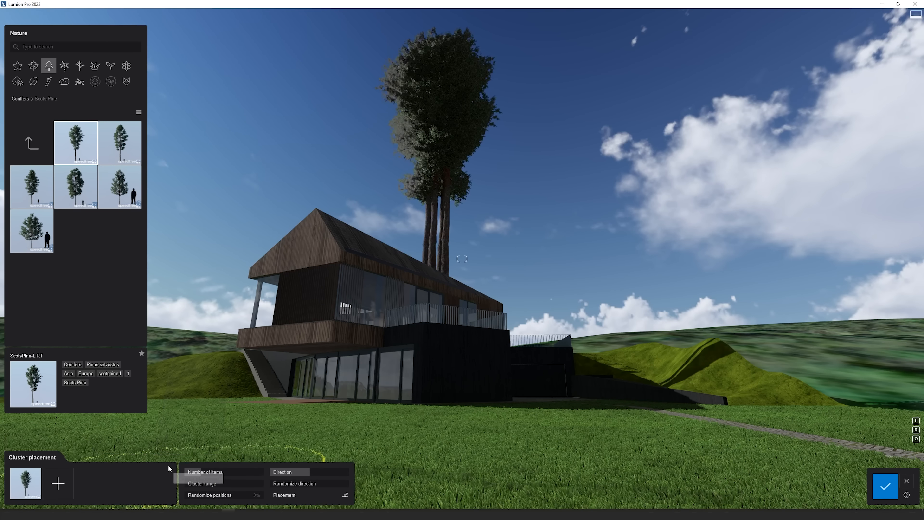
click(43, 196)
click(43, 196)
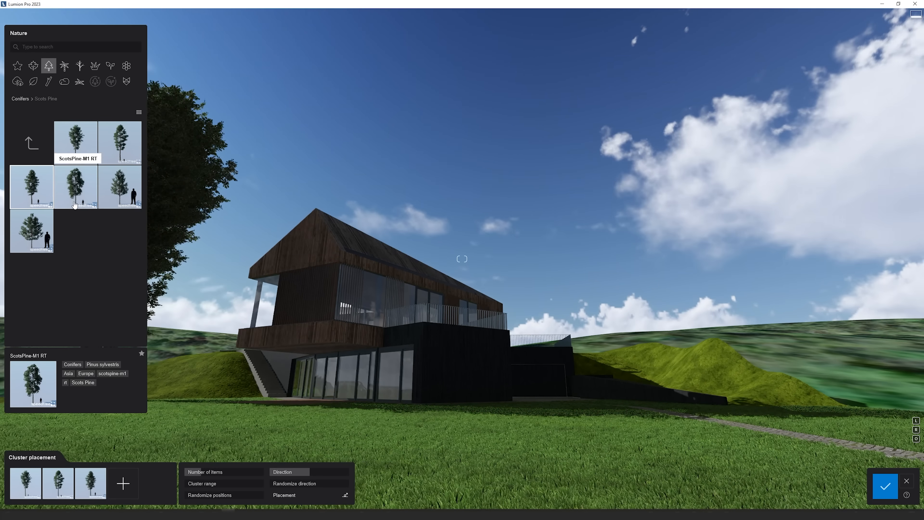
click(75, 187)
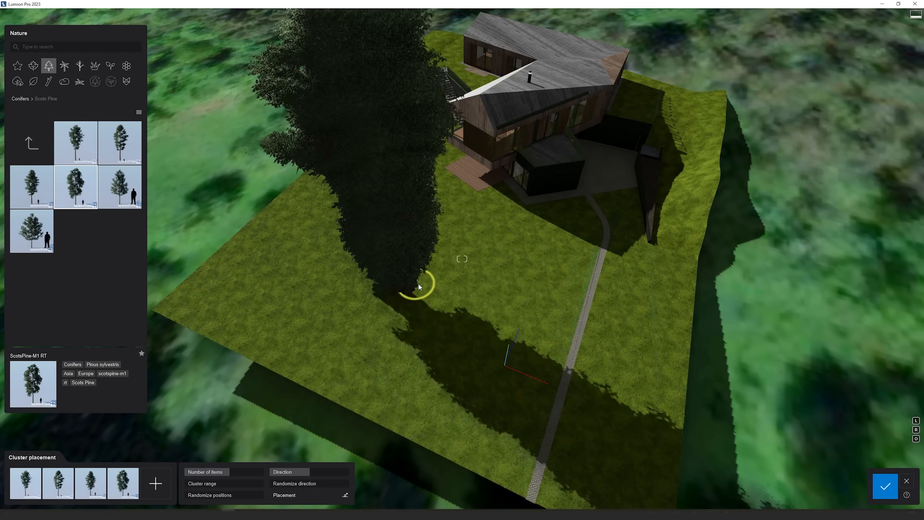
Adjust the Scots Pine cluster's range to 38 m and plant a cluster in the open ground behind the house
drag(202, 484, 210, 483)
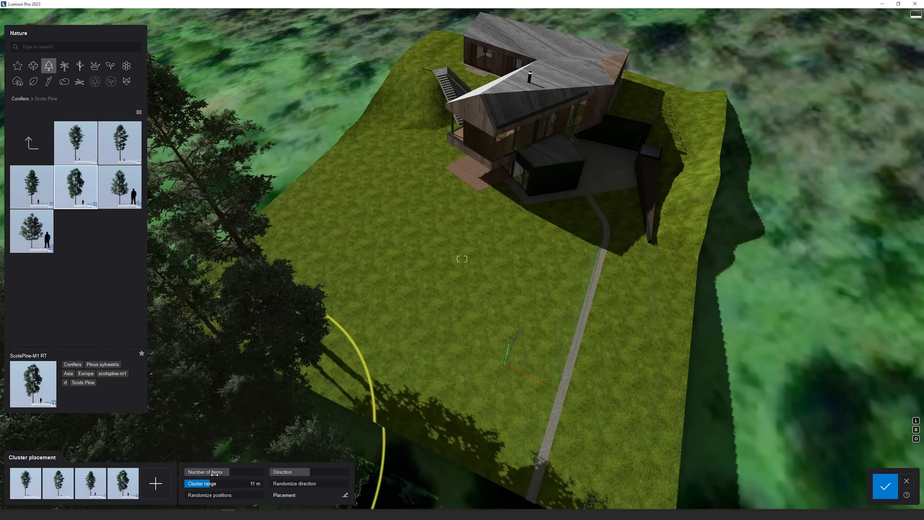
key(s)
right_drag(363, 317, 361, 320)
key(w)
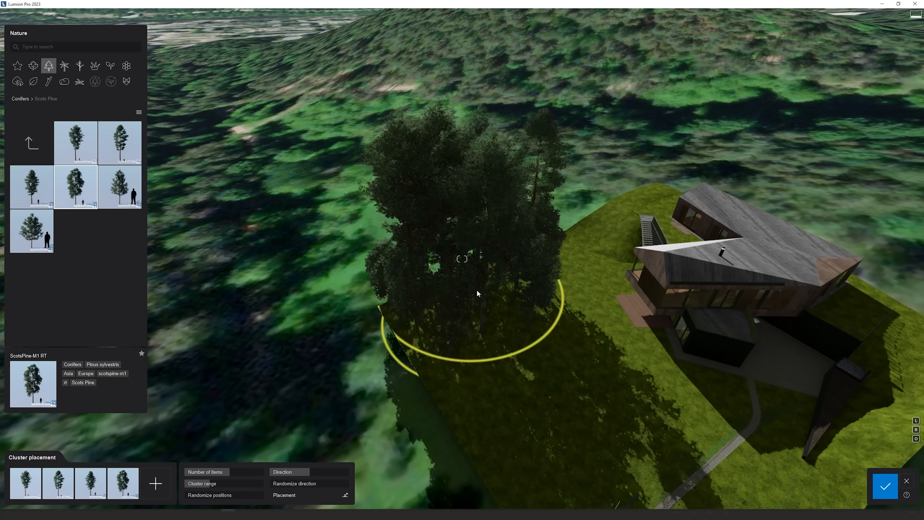
drag(235, 484, 249, 483)
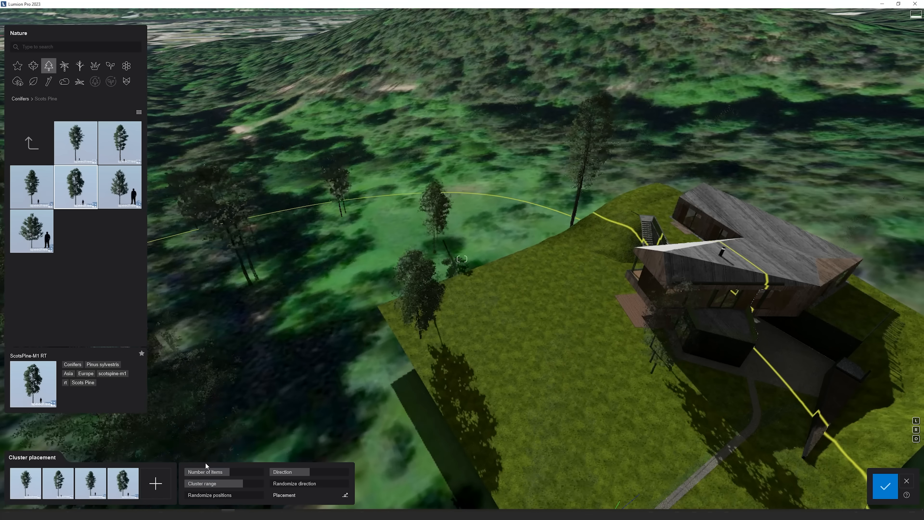
drag(239, 483, 210, 483)
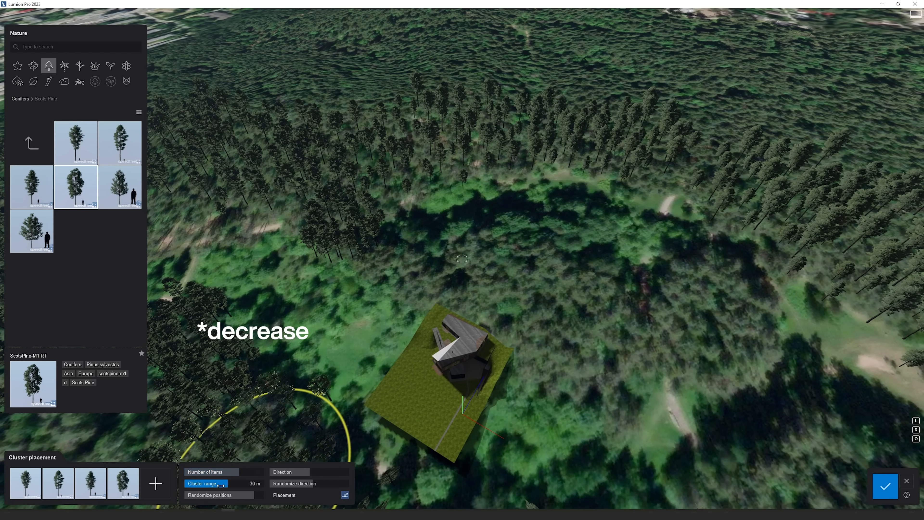
click(477, 219)
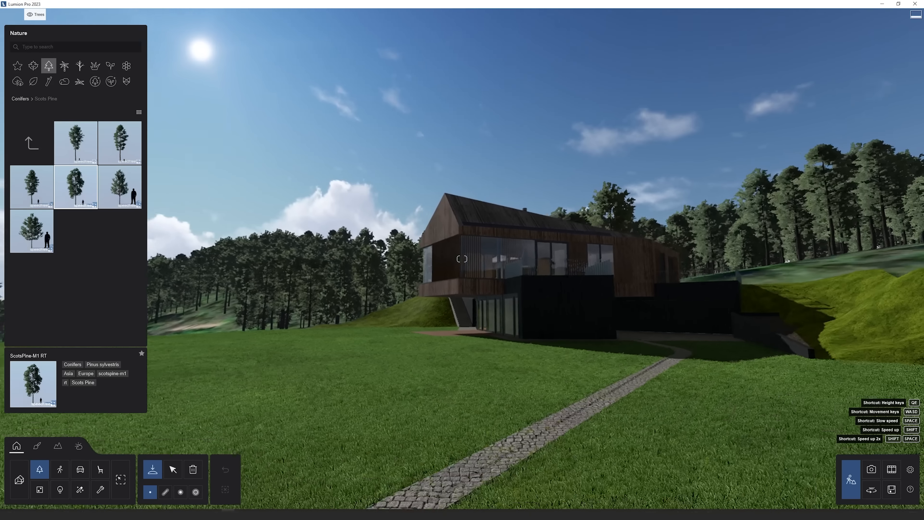
Reshape the curved planting line of mixed broadleaf trees by moving its middle point toward the pine forest
key(a)
right_drag(462, 259, 655, 259)
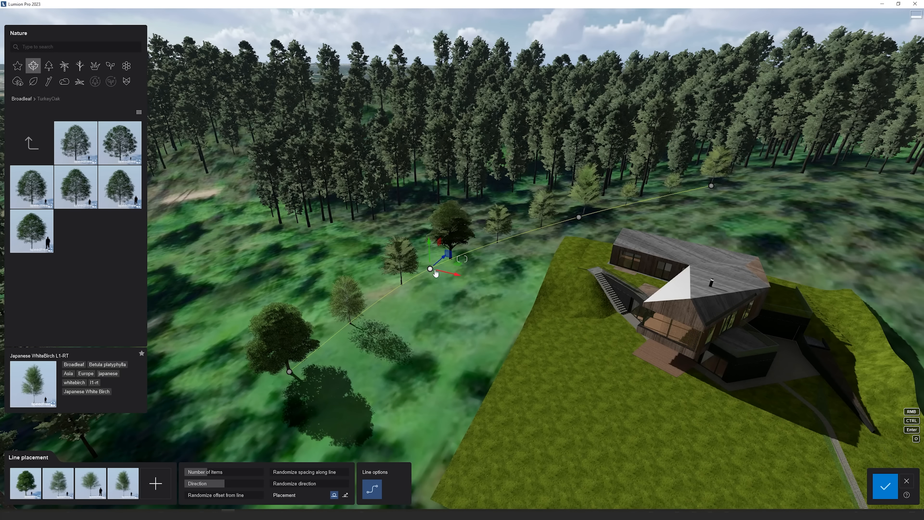
key(w)
right_drag(461, 247, 432, 256)
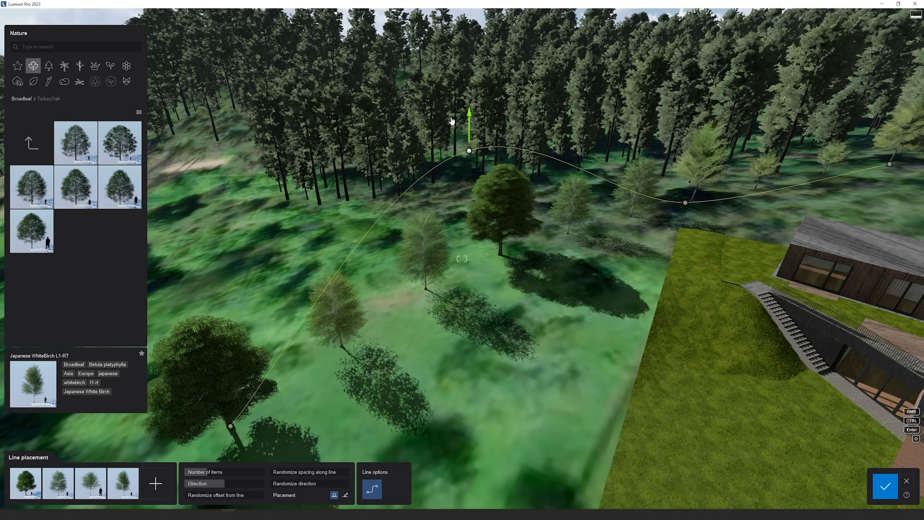
drag(451, 118, 451, 118)
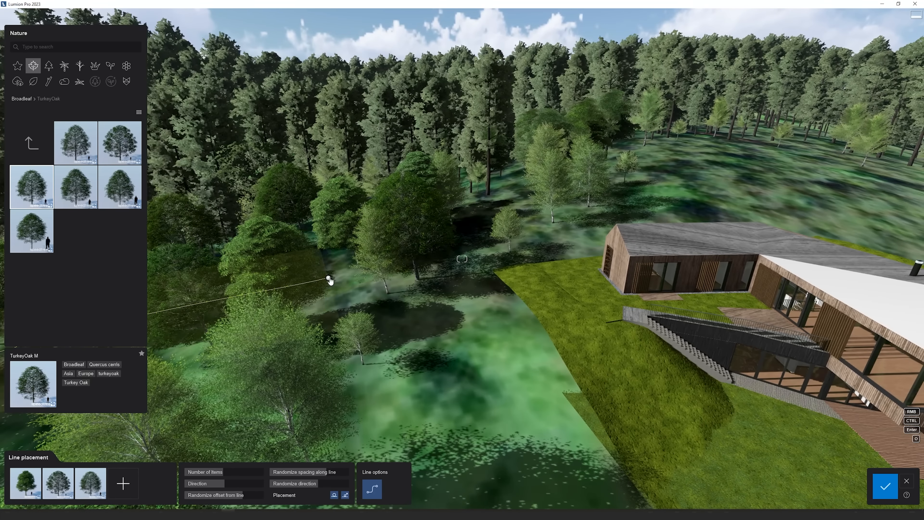
Extend the Turkey Oak planting line with further points curving around the back of the house, and finish the placement
click(478, 226)
click(519, 178)
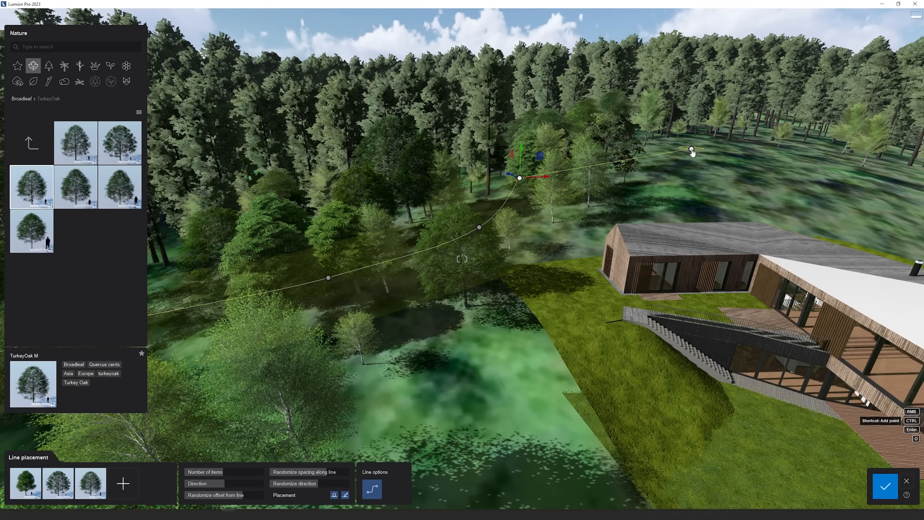
click(691, 149)
ctrl+click(835, 169)
right_drag(835, 169, 873, 204)
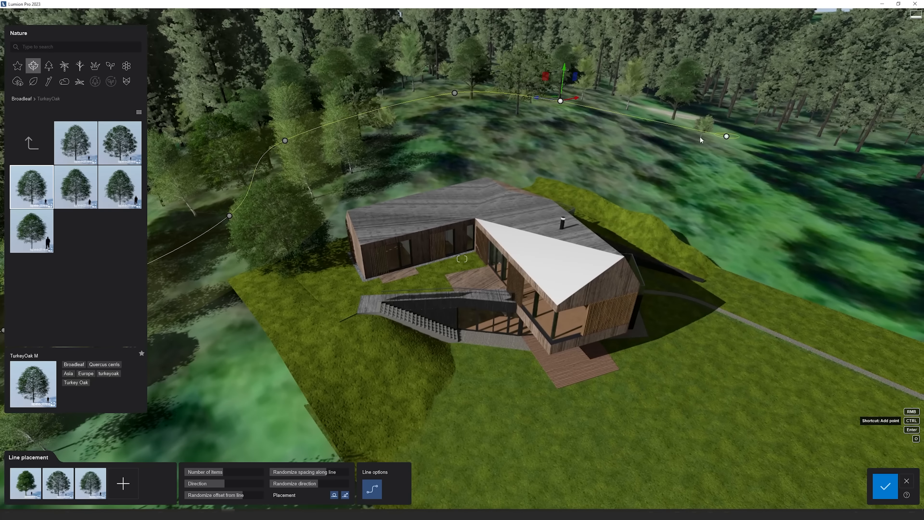
ctrl+click(655, 132)
ctrl+click(780, 146)
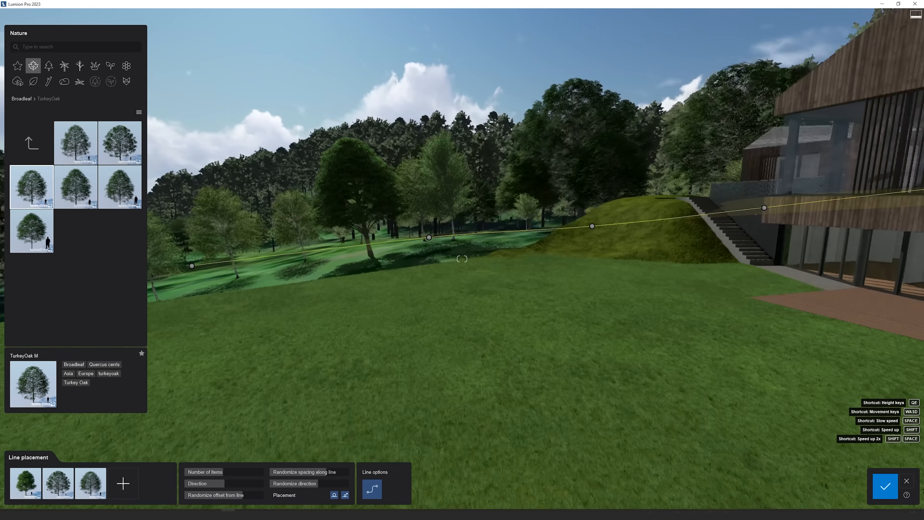
right_drag(815, 236, 866, 237)
key(s)
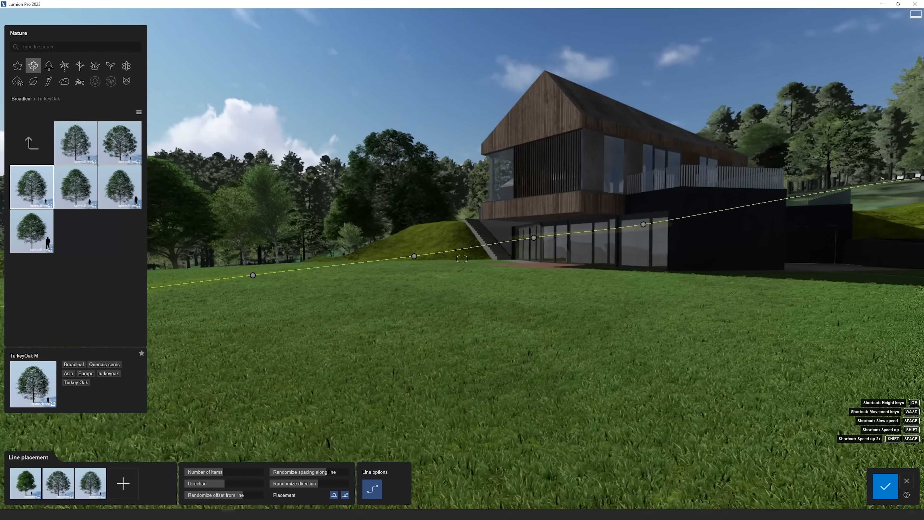
click(885, 486)
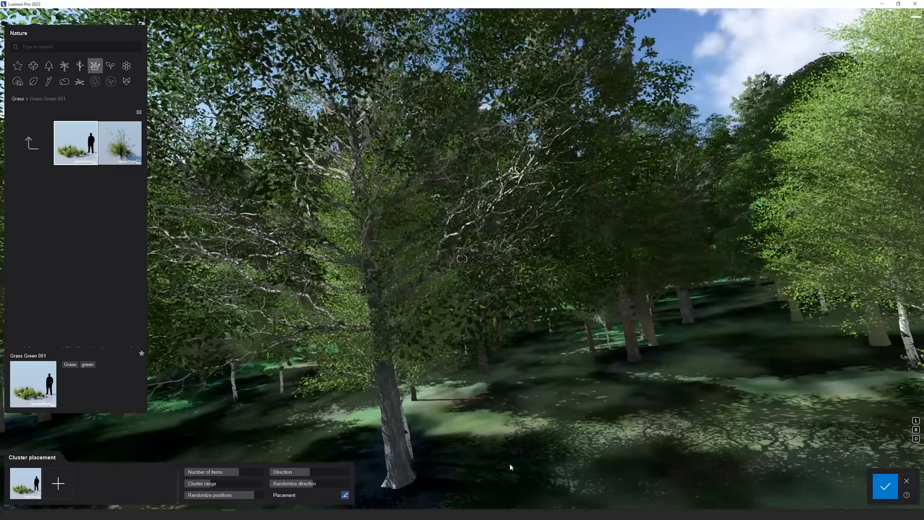
click(32, 187)
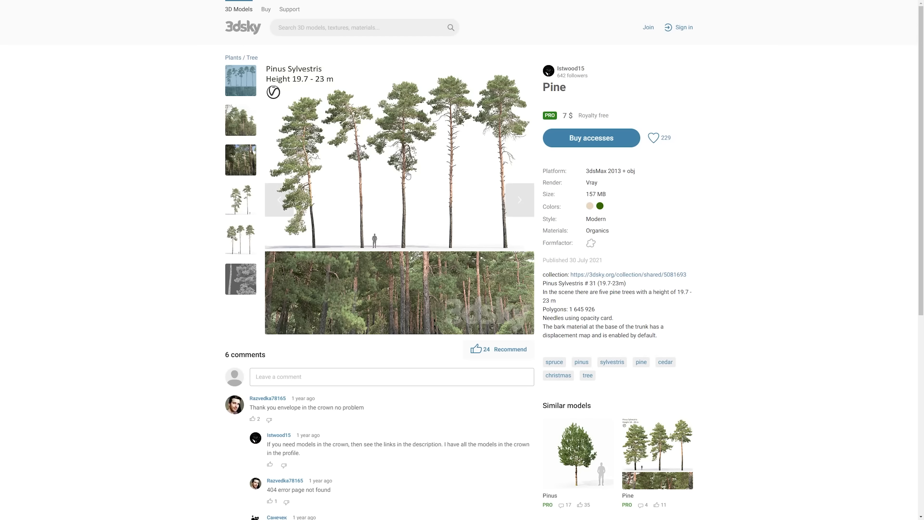
Switch to the 3dsky page and look through the enlarged preview images of the Pine model
click(398, 160)
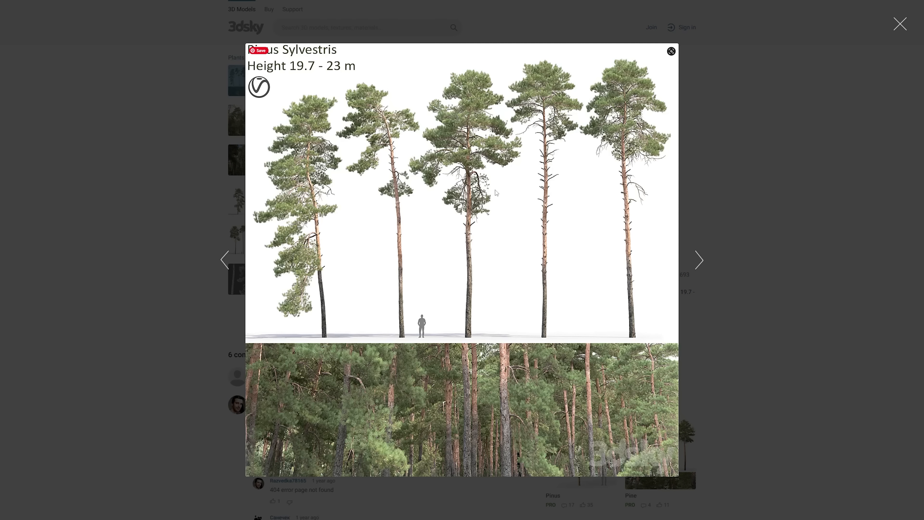
click(698, 258)
click(699, 259)
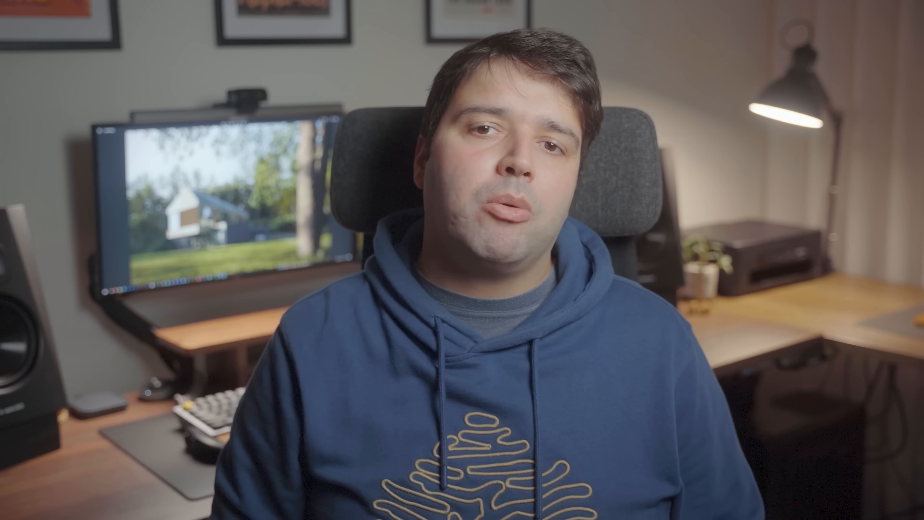
Name the empty third layer HQ Trees
text(HQ Trees)
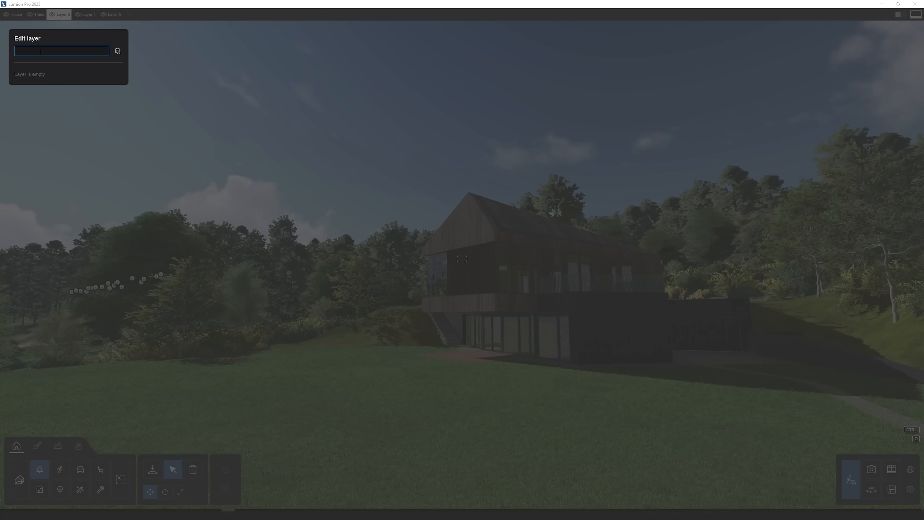
key(Return)
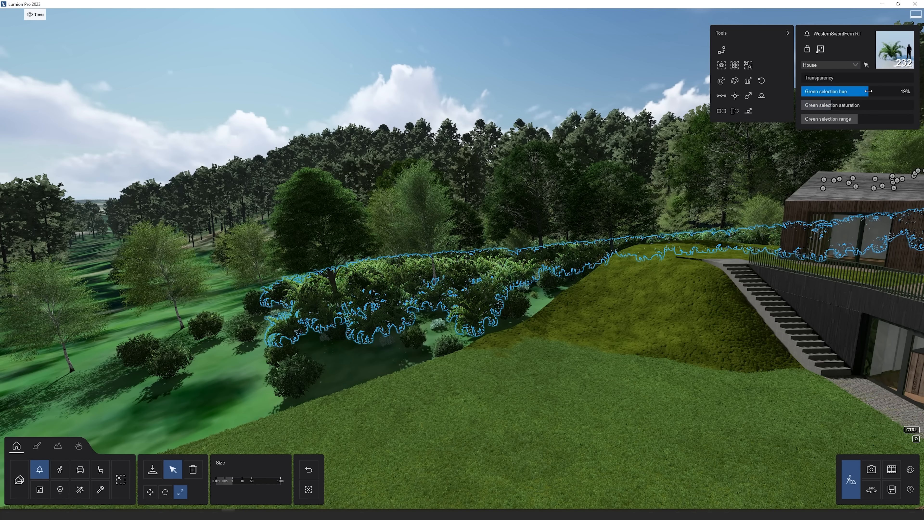
Randomize the size of the selected Western Sword Ferns along the edge of the lawn
click(747, 81)
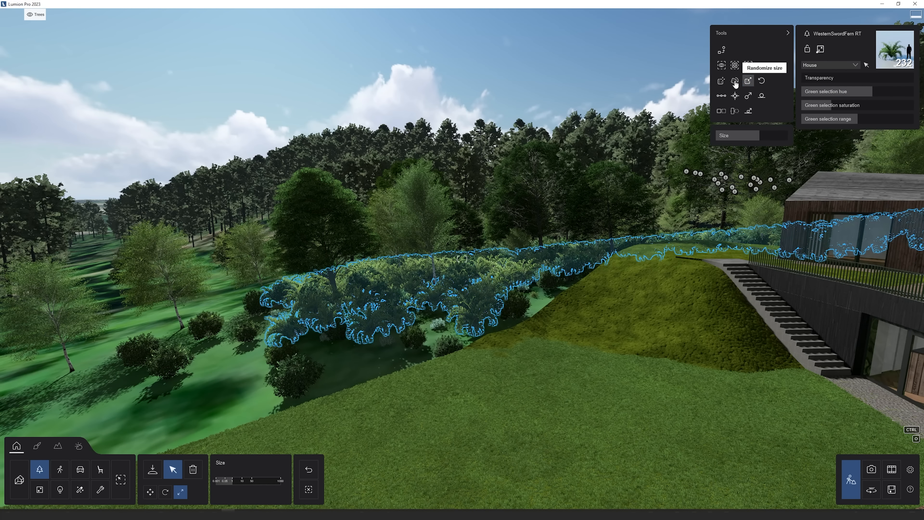
click(652, 142)
click(734, 65)
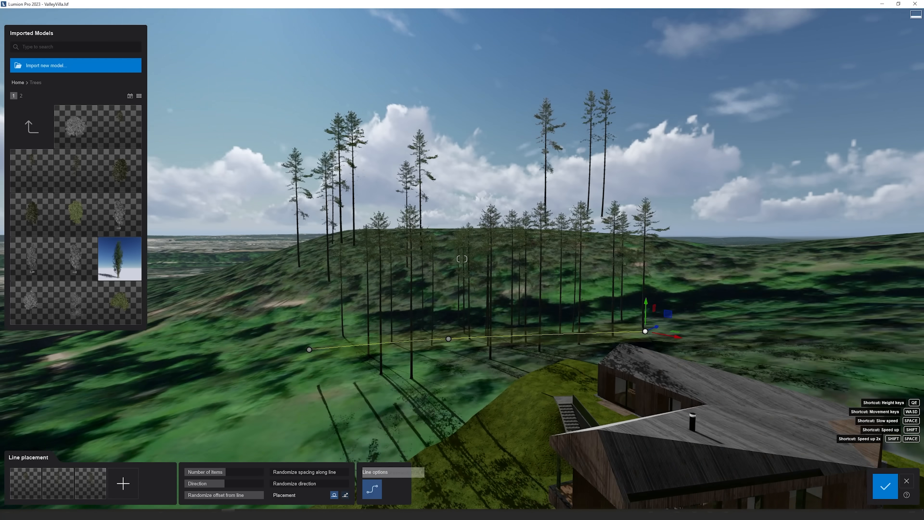
Adjust the end point and middle point of the imported pine tree line on the slope beside the house
key(w)
right_drag(393, 404, 363, 414)
click(297, 340)
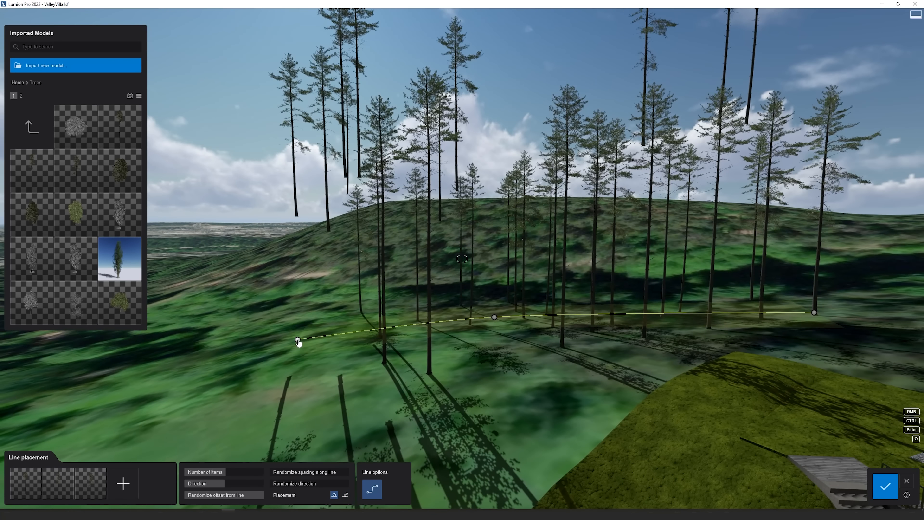
click(495, 308)
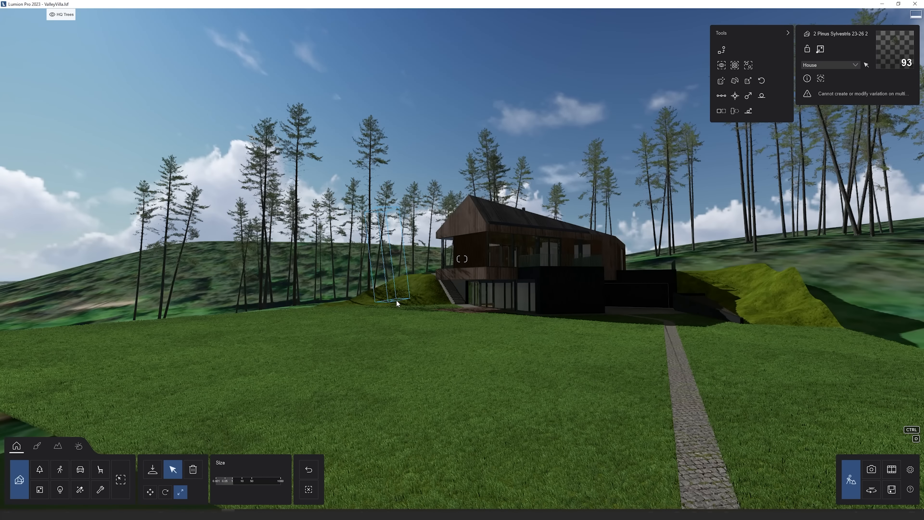
Enlarge the selected Pinus Sylvestris trees slightly and make the Trees layer visible
drag(397, 302, 400, 299)
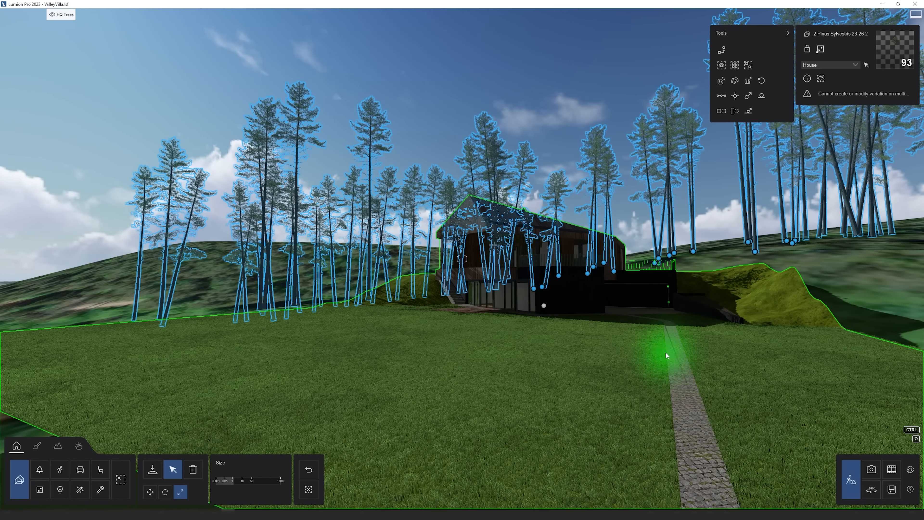
click(31, 15)
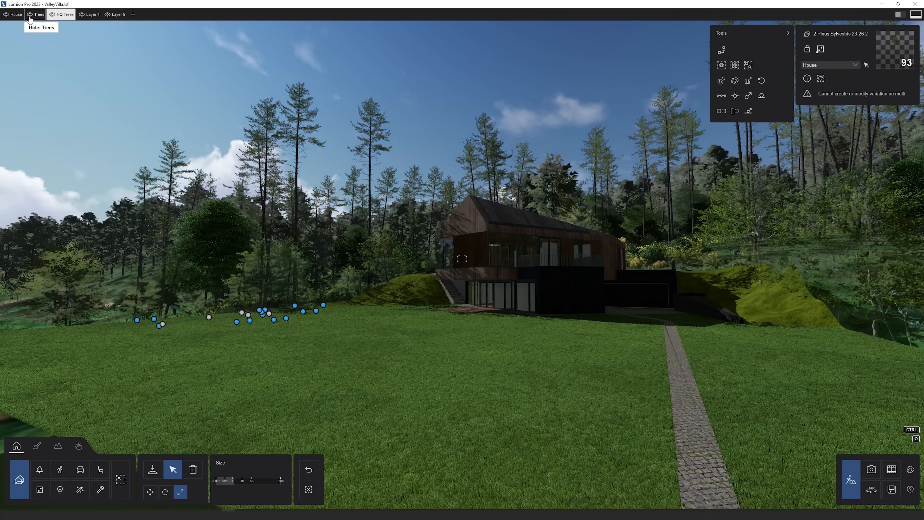
key(s)
key(d)
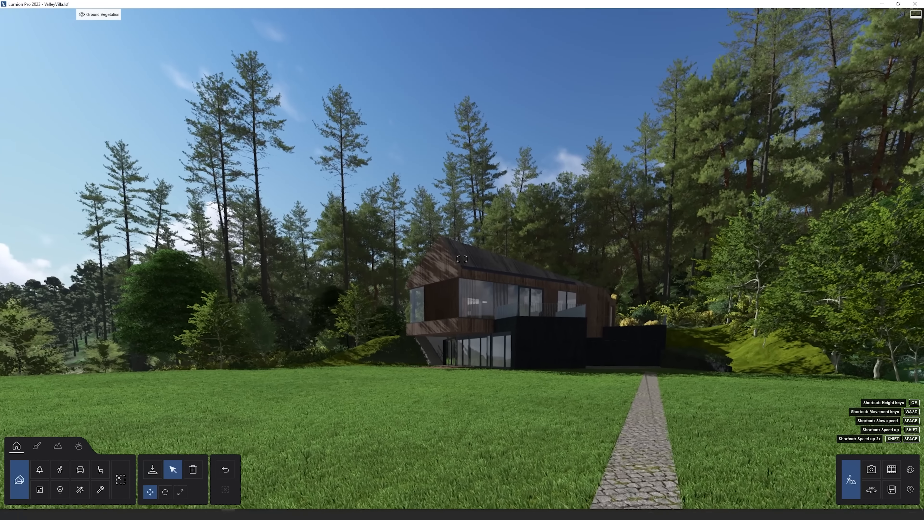
key(a)
mouse_move(461, 259)
right_down()
mouse_move(477, 226)
mouse_move(469, 258)
mouse_move(479, 258)
right_up()
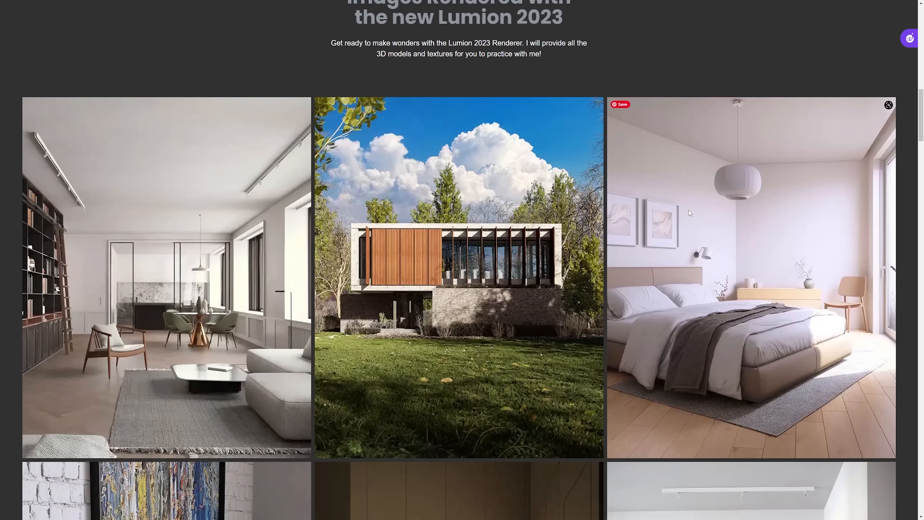
Switch to the course web page and browse its gallery of images rendered with Lumion 2023
scroll(708, 199, down, 6)
scroll(715, 197, down, 3)
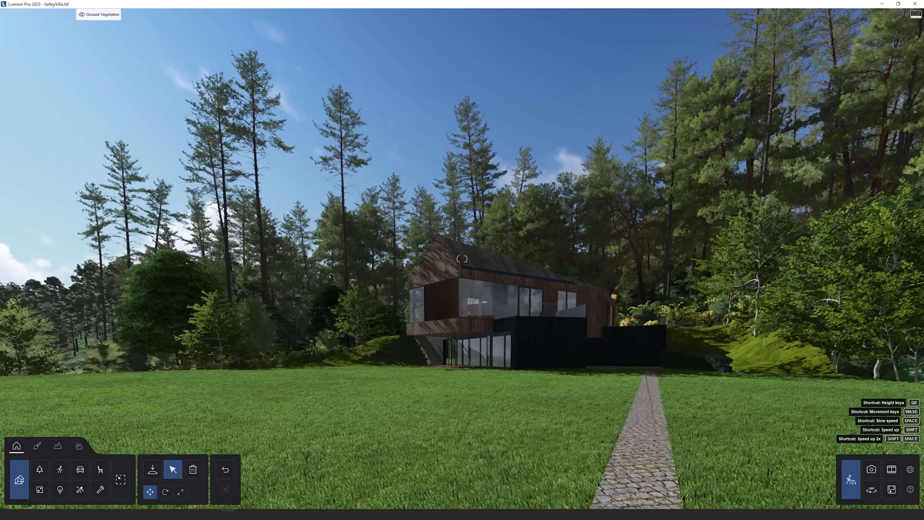
key(a)
right_drag(461, 258, 483, 258)
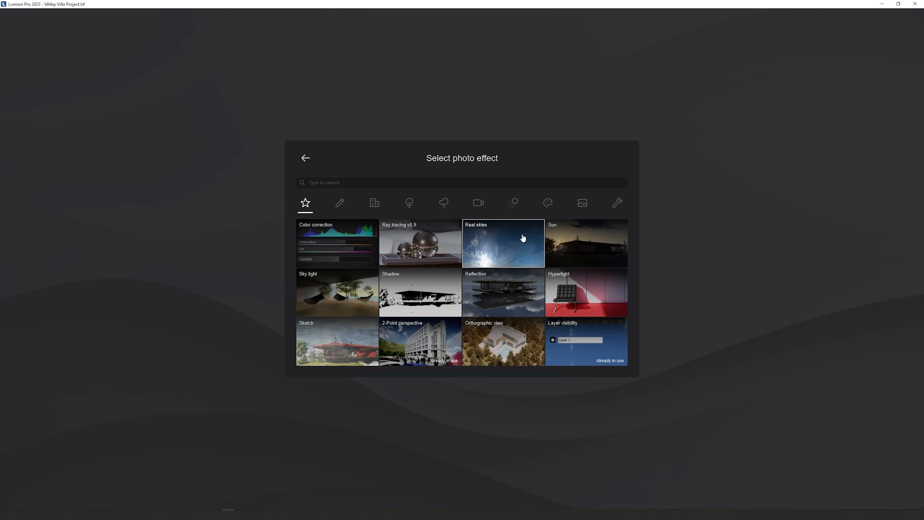
Add the Real skies effect to the photo
click(522, 238)
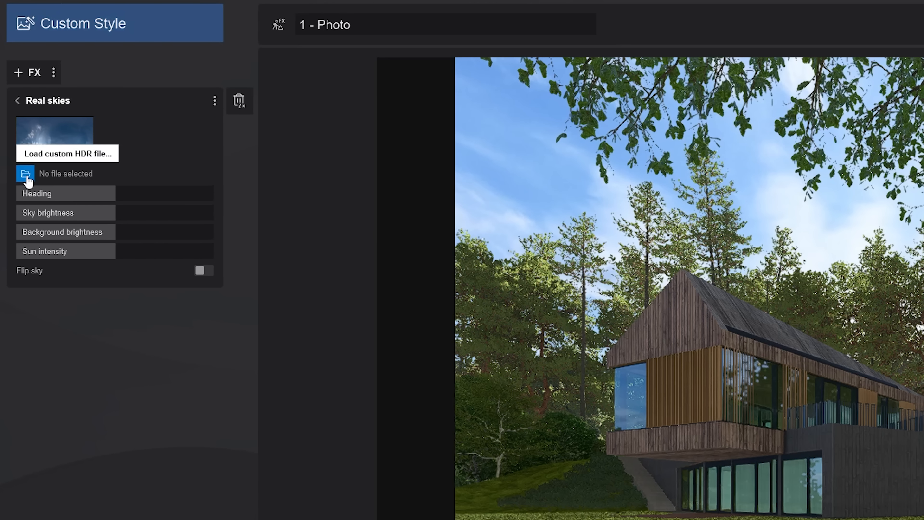
Lower the Real skies heading, raise its sky and background brightness, and set the sun intensity to 200%
drag(114, 193, 58, 207)
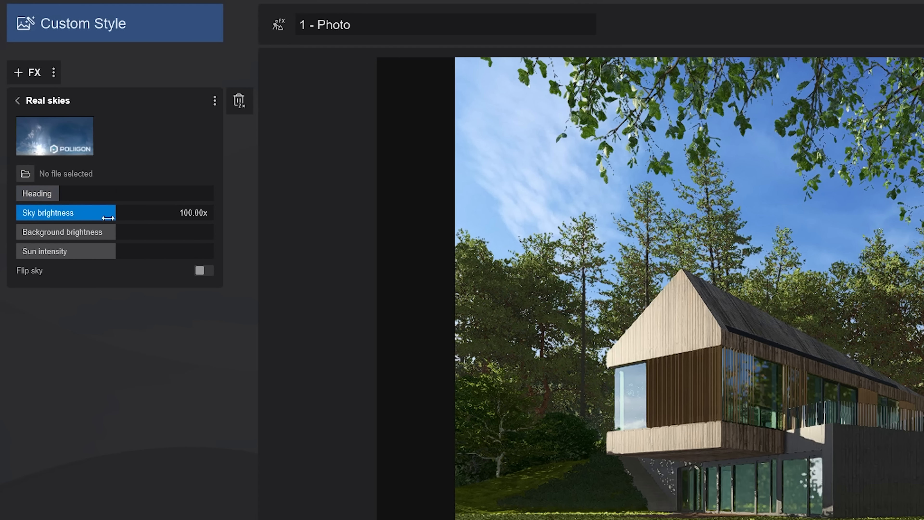
drag(119, 214, 168, 214)
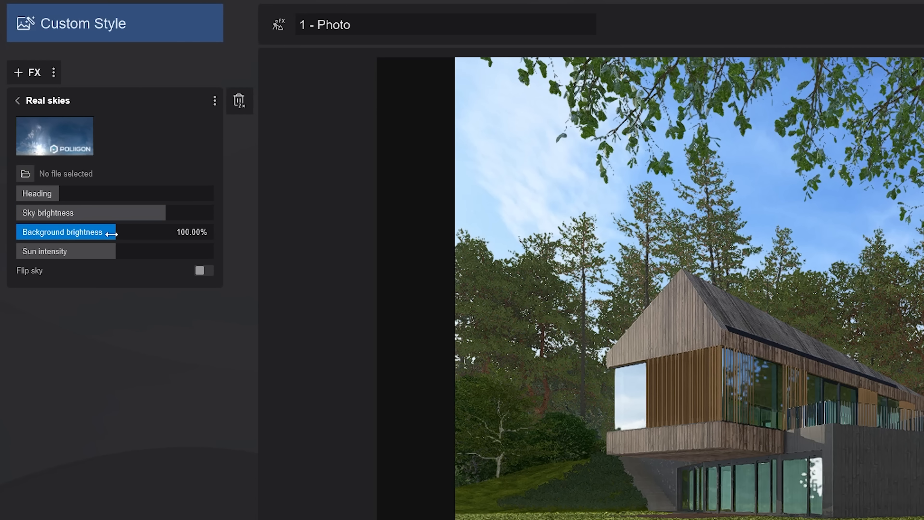
mouse_move(124, 234)
mouse_down()
mouse_move(188, 232)
mouse_move(61, 238)
mouse_move(129, 240)
mouse_up()
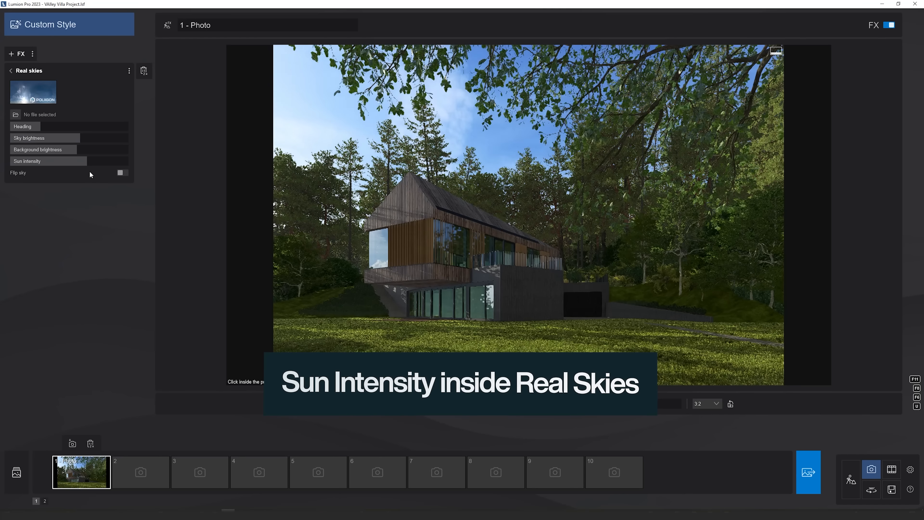
drag(89, 162, 167, 162)
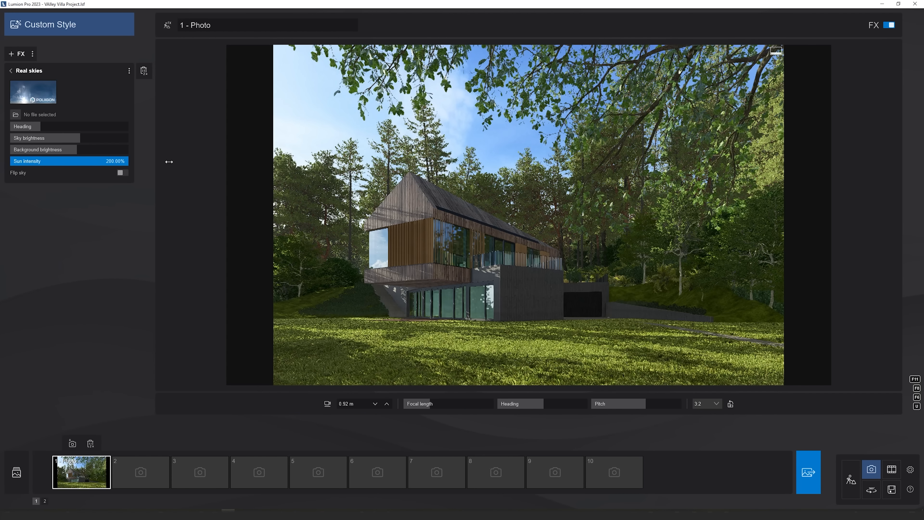
drag(73, 166, 211, 168)
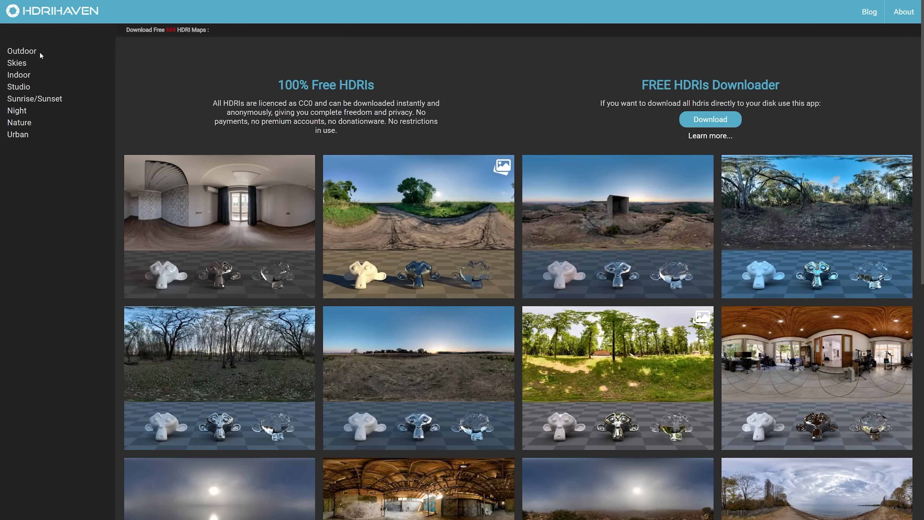
Browse the HDRI Haven website's Outdoor category and download the Dry Grass Meadow Hill HDRI map in 8K
scroll(157, 114, down, 5)
scroll(157, 114, up, 5)
click(32, 53)
click(631, 205)
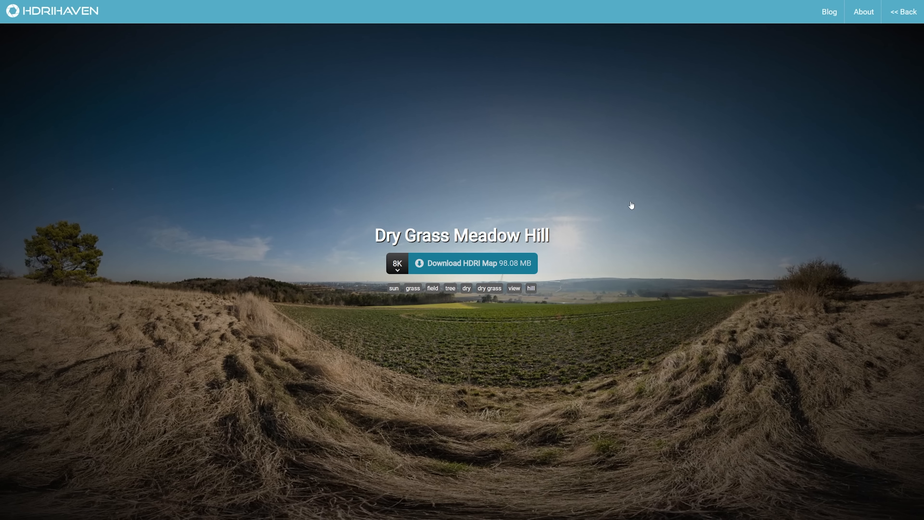
click(396, 263)
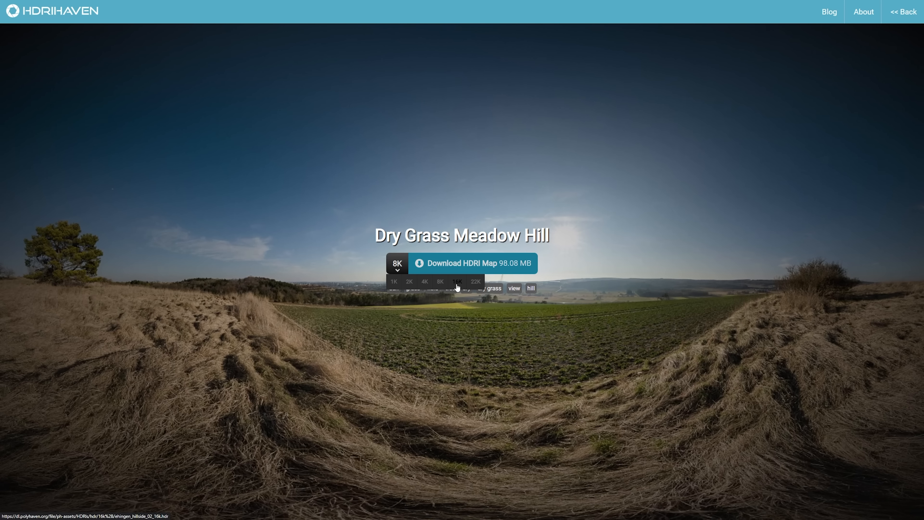
click(440, 284)
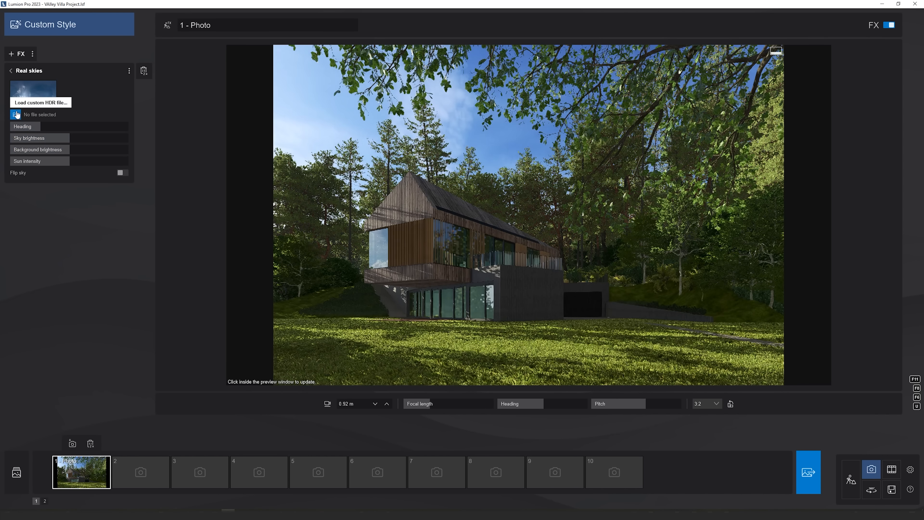
Load ehingen_hillside_02_2k.hdr into the Real skies effect, set its heading to about 149°, and raise the sky brightness
click(15, 115)
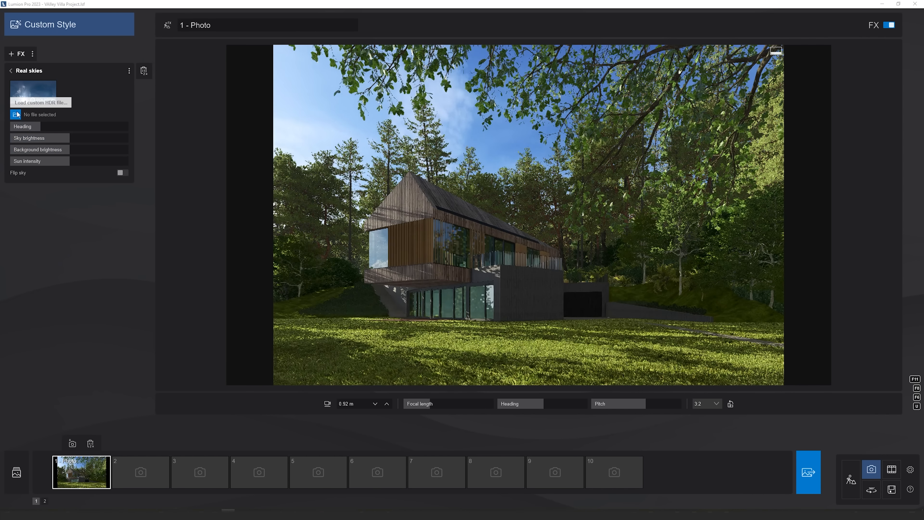
double_click(267, 105)
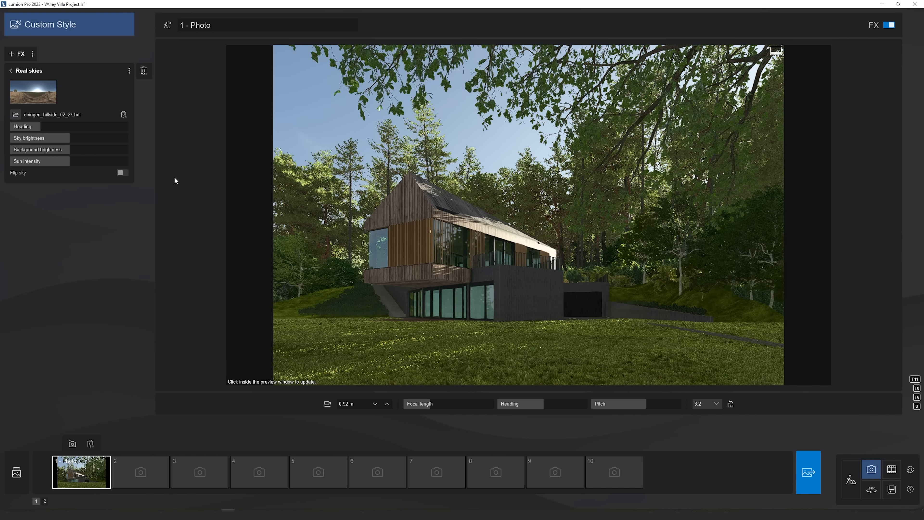
click(118, 126)
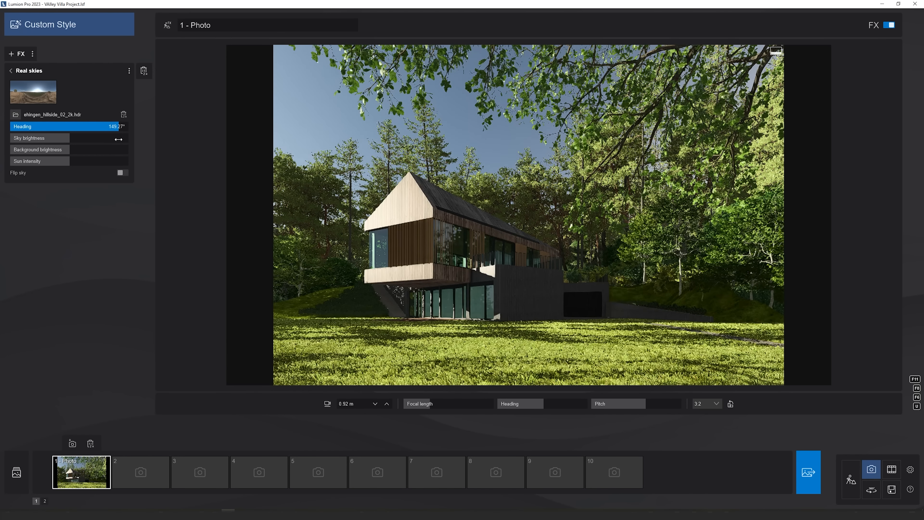
click(85, 139)
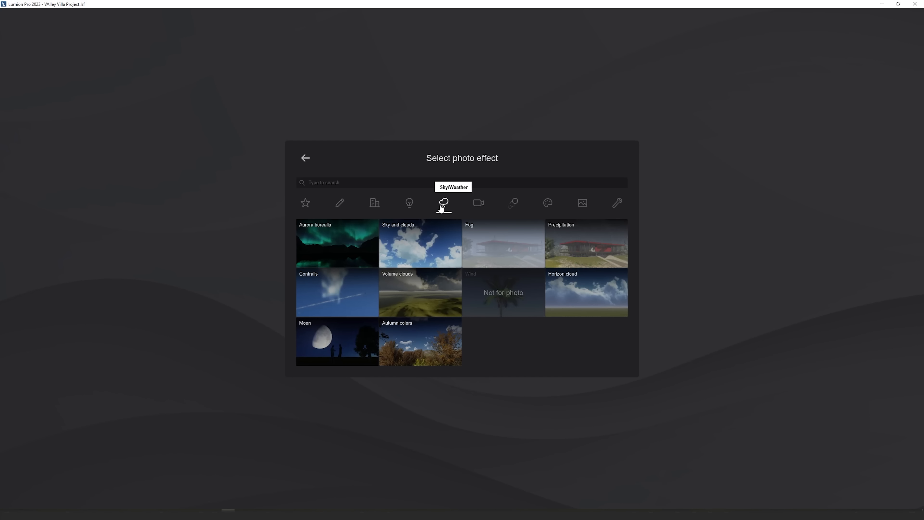
Add a Fog effect with increased density and falloff, tint it pale yellow-green with raised color brightness, and update the preview
click(524, 230)
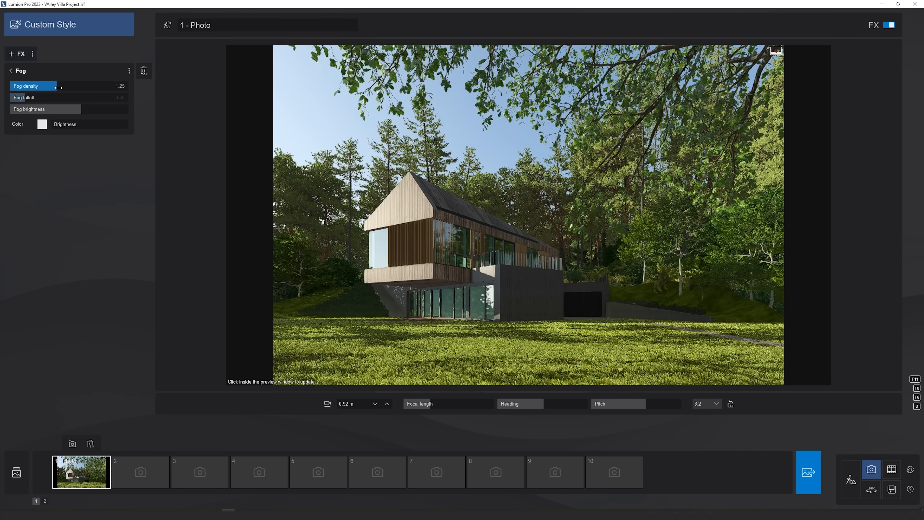
drag(65, 85, 51, 100)
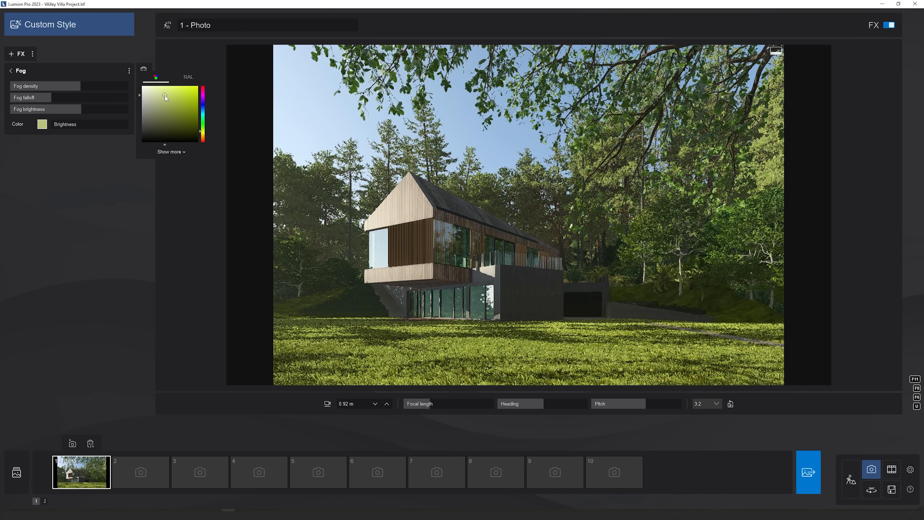
drag(52, 124, 78, 124)
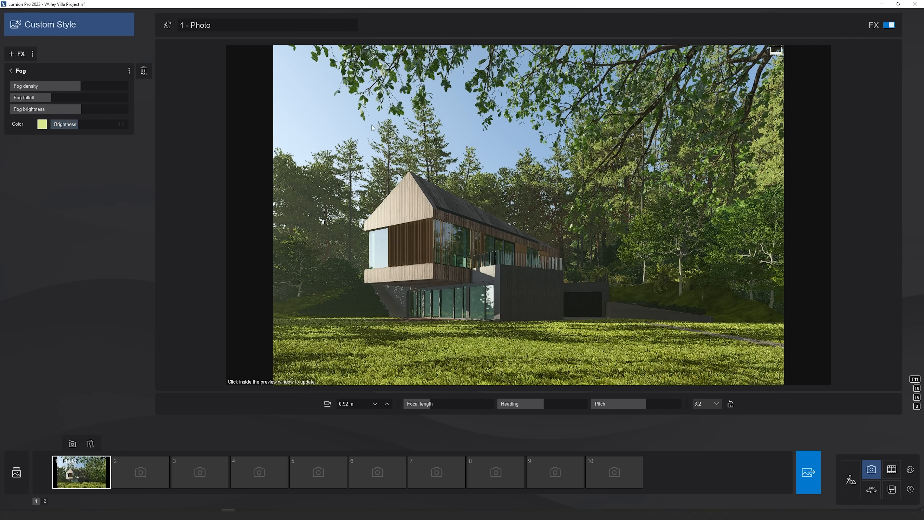
click(371, 124)
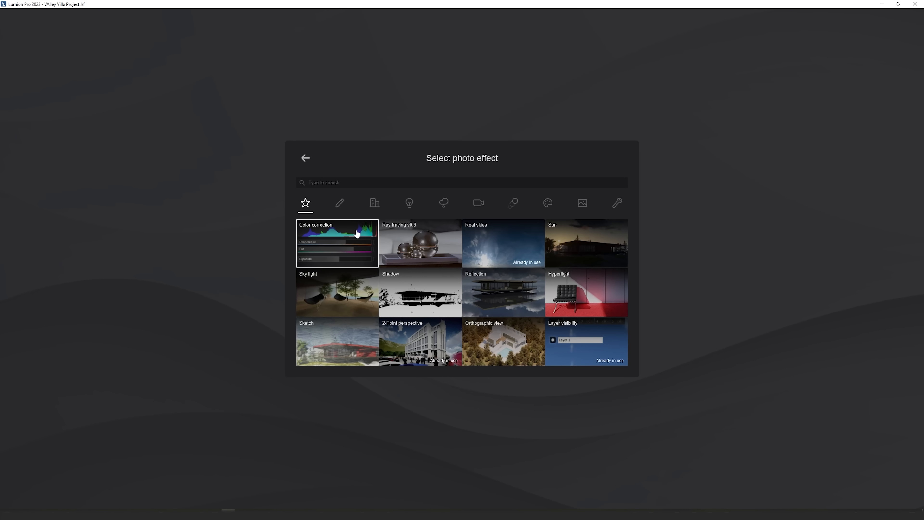
Add a Color correction effect, try the Black and white punchy LUT, and settle on Architectural night with slightly reduced LUT intensity
click(356, 233)
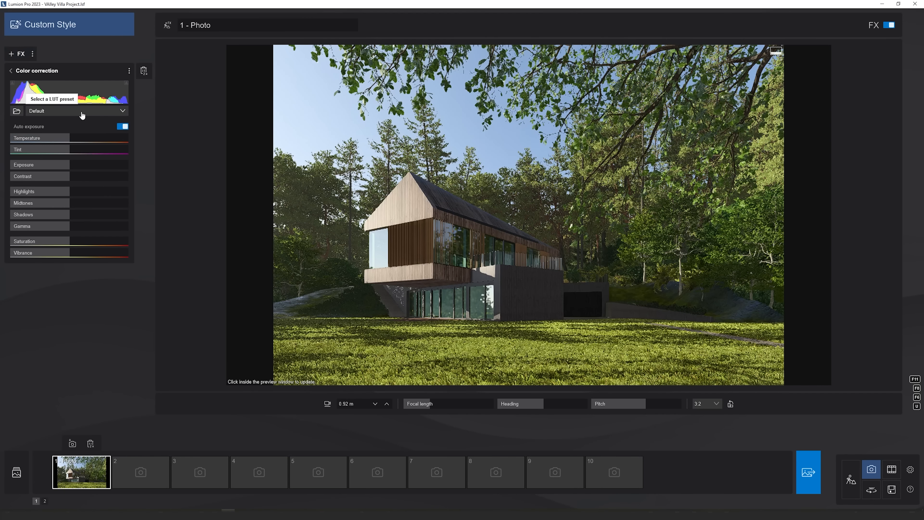
click(86, 111)
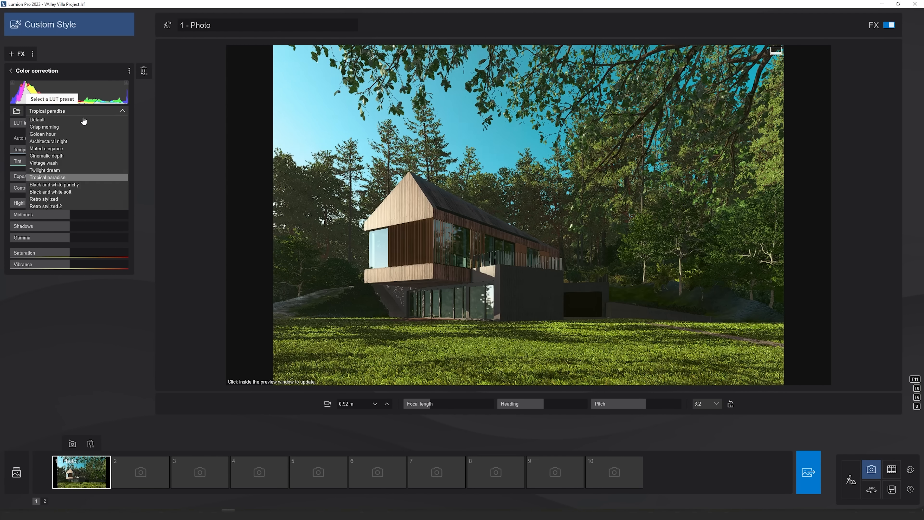
click(55, 188)
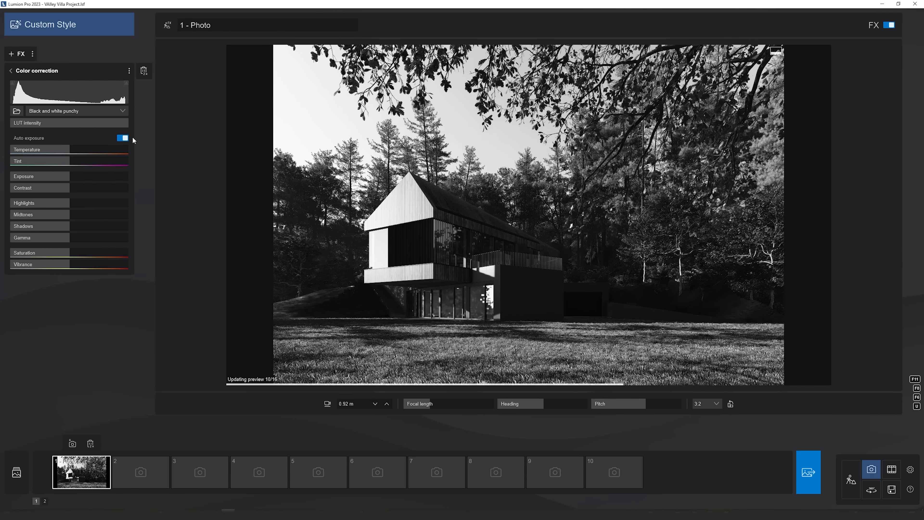
click(78, 111)
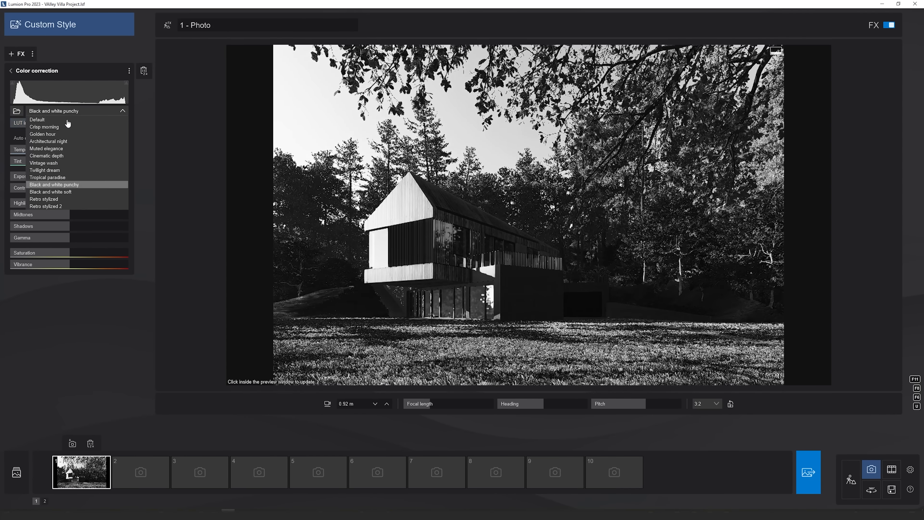
click(58, 141)
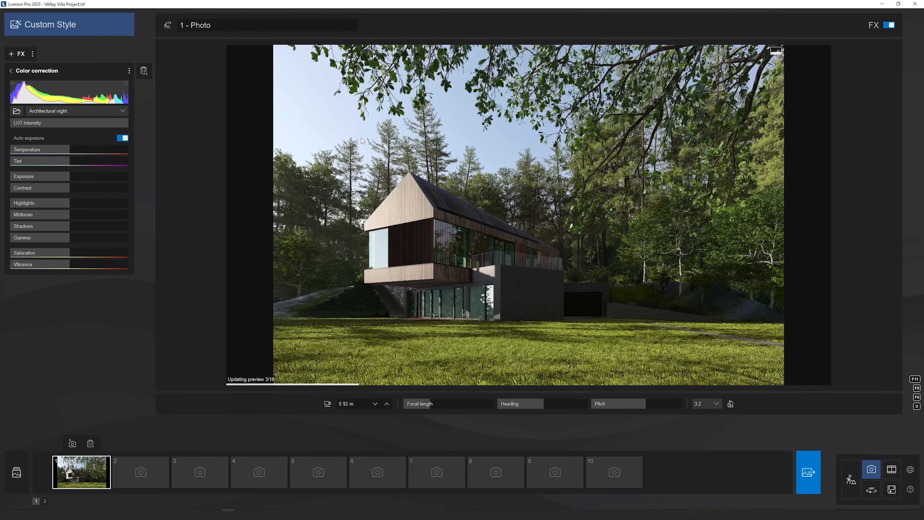
drag(112, 123, 104, 132)
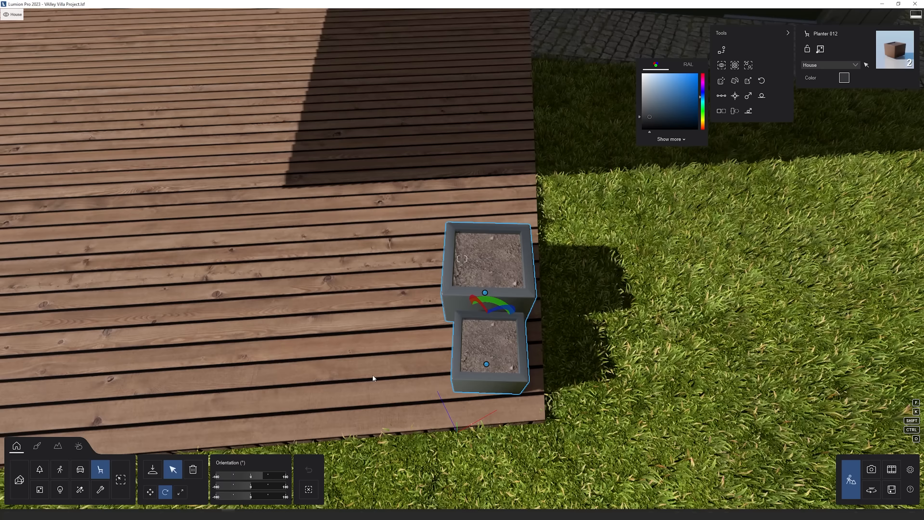
right_drag(373, 378, 462, 258)
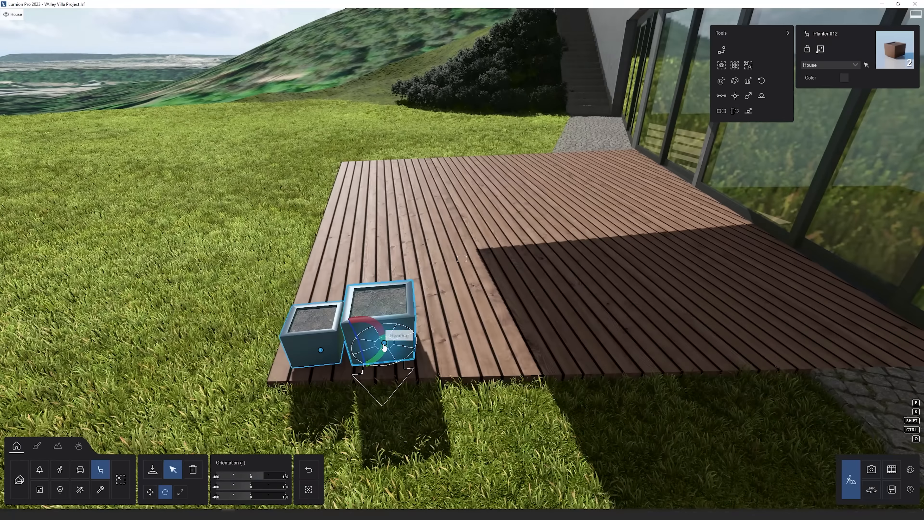
right_drag(462, 259, 462, 258)
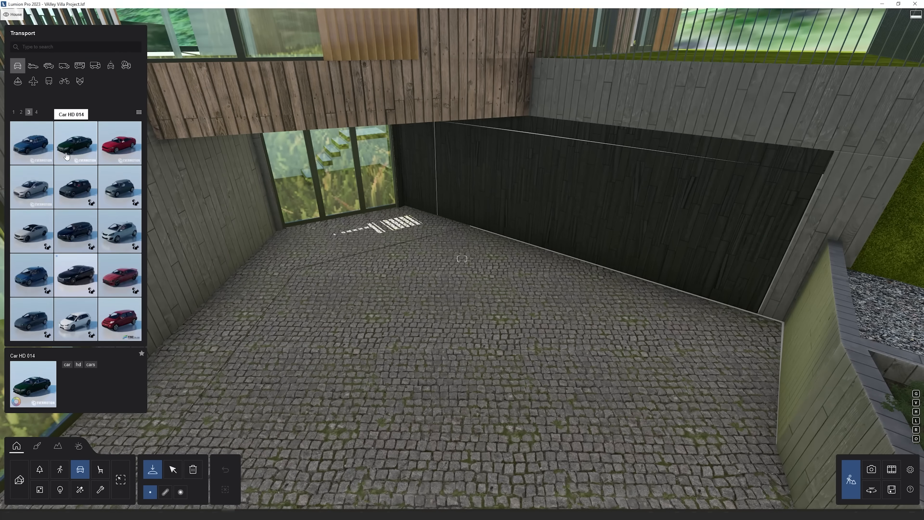
Place Car HD 019 on the cobbled driveway, facing the garage door
click(32, 230)
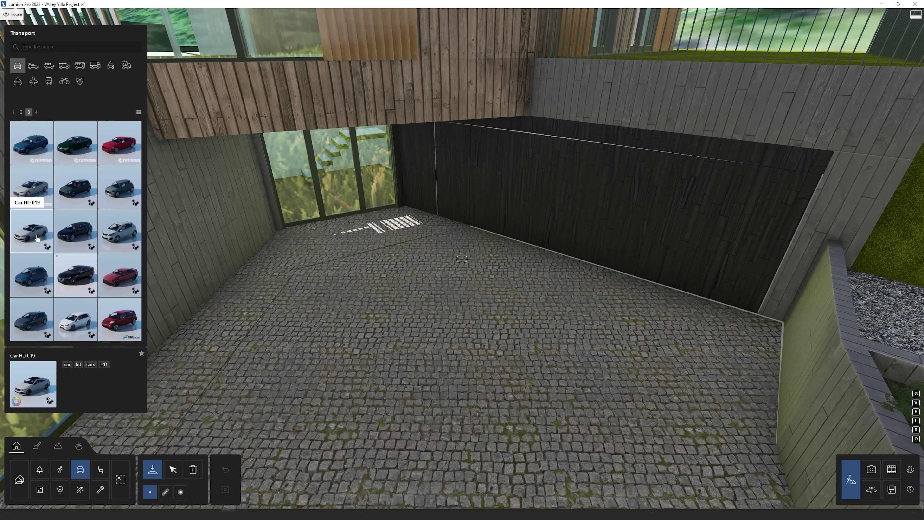
click(479, 353)
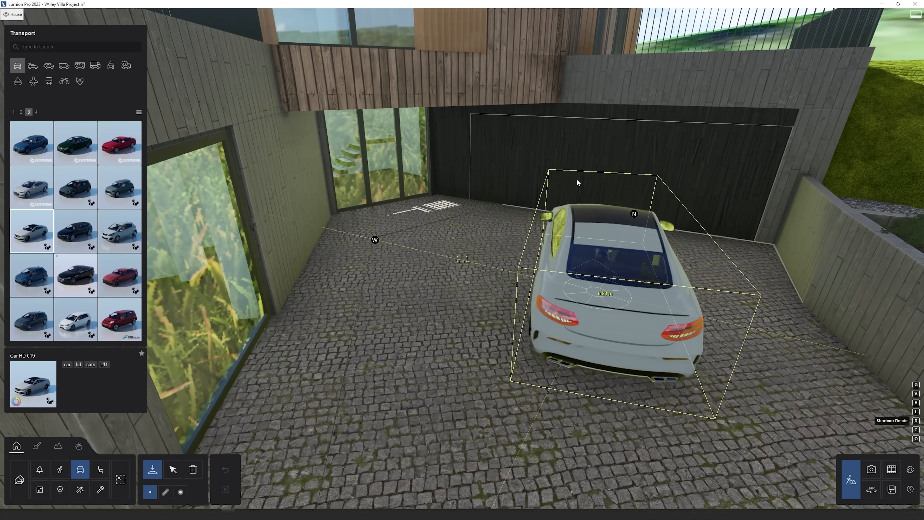
click(619, 278)
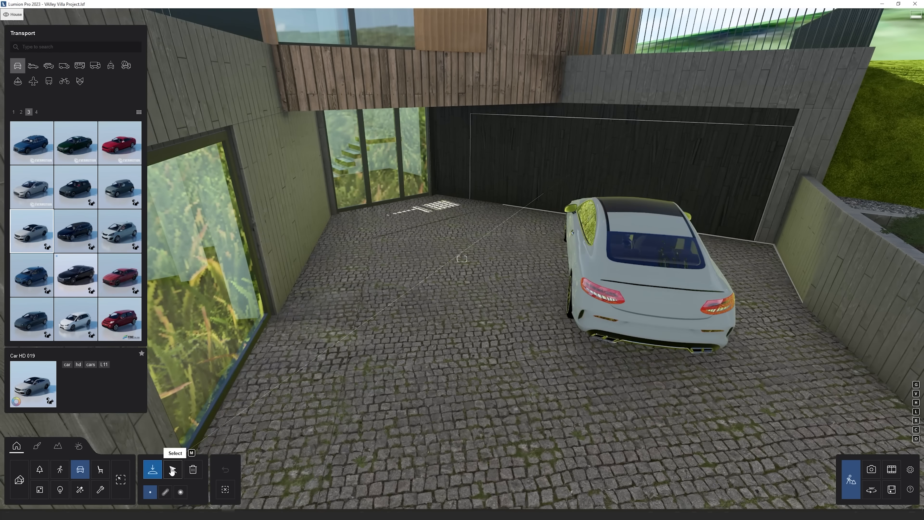
Give the placed car a grey color with full metallic paint and choose US license plates for it
click(172, 469)
click(620, 278)
click(851, 78)
drag(812, 133, 913, 133)
click(851, 78)
click(868, 91)
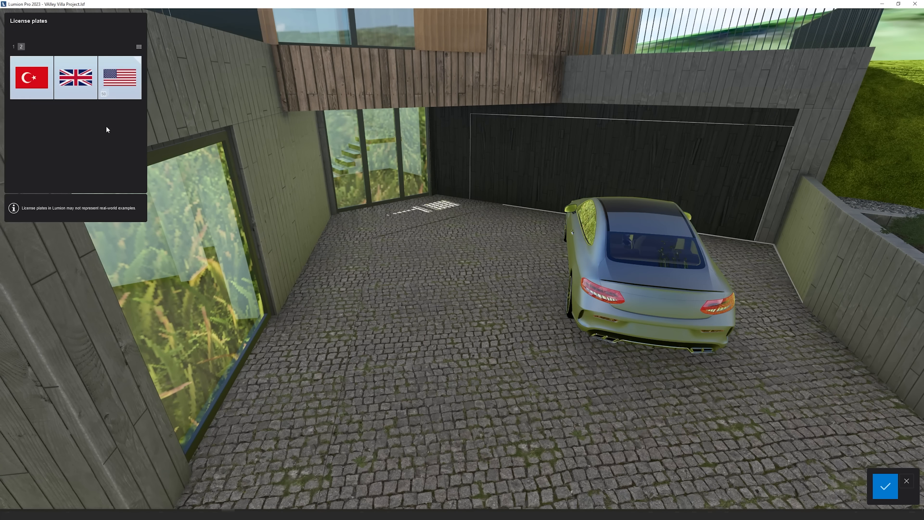
click(120, 76)
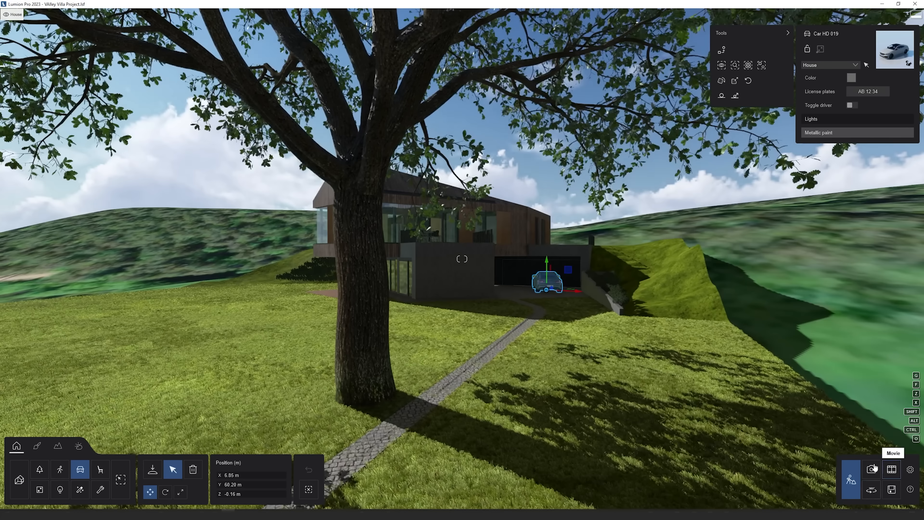
Return to Photo mode, switch to the reference image board and examine the reference photos of the villa up close
click(872, 469)
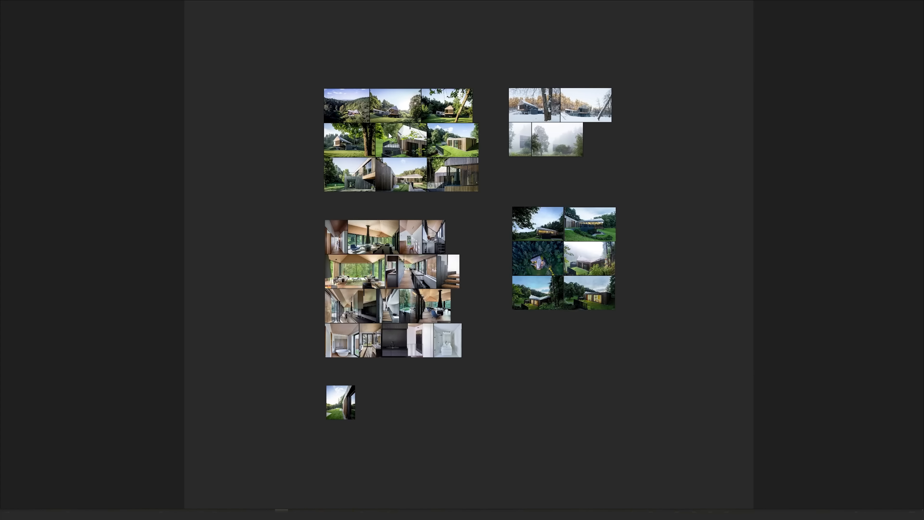
scroll(389, 136, up, 6)
scroll(120, 298, up, 12)
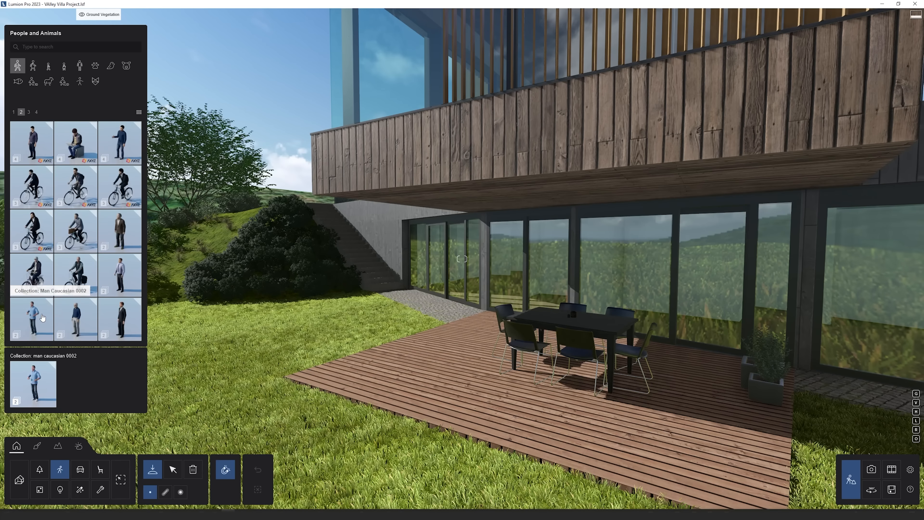
Place a standing man from the People and Animals library beside the wooden deck with the dining table
click(75, 321)
click(382, 402)
key(s)
right_drag(381, 402, 397, 418)
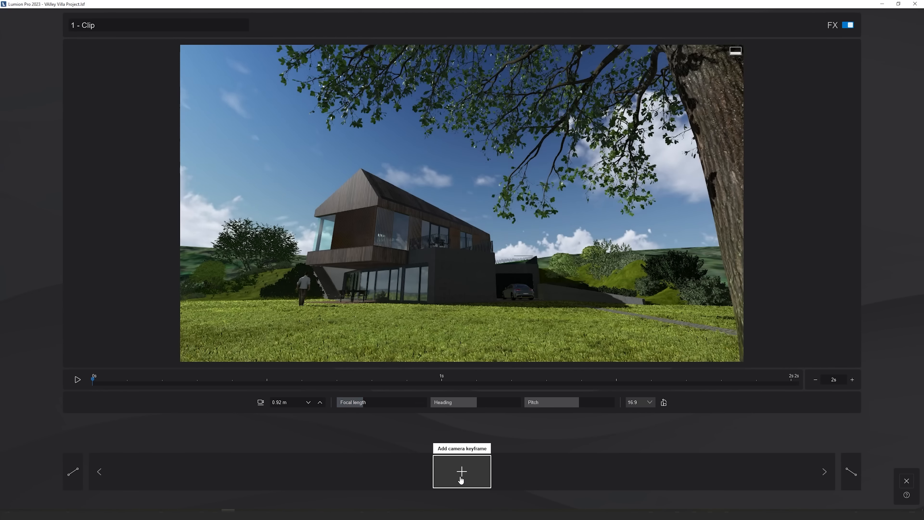
Record two camera keyframes of the villa view in movie clip 1 and save the clip
click(461, 475)
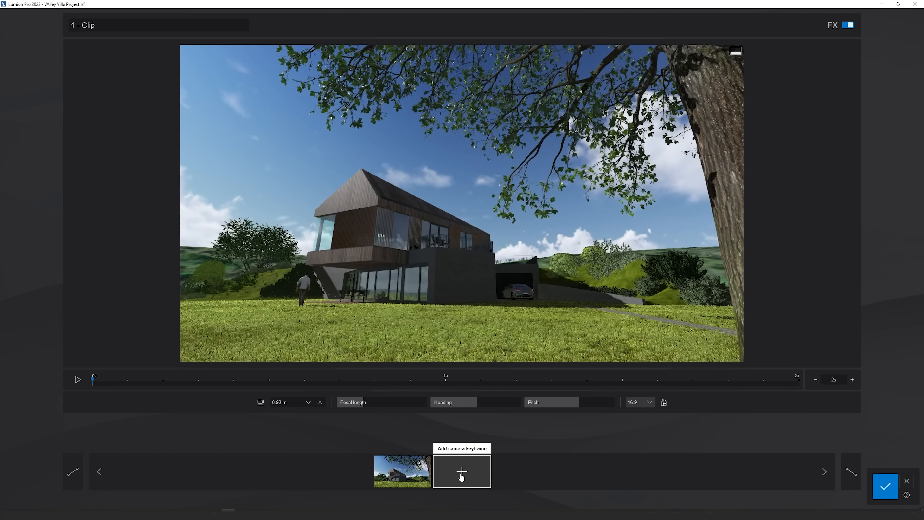
click(460, 475)
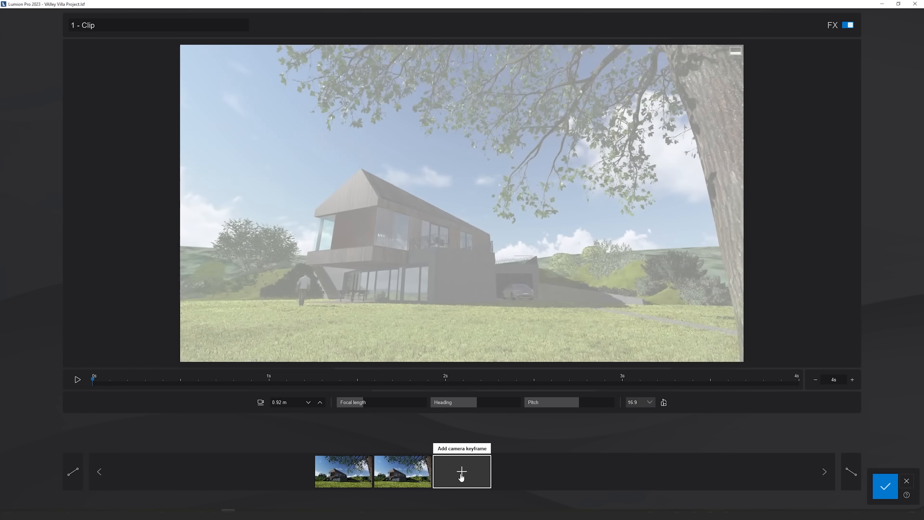
click(885, 486)
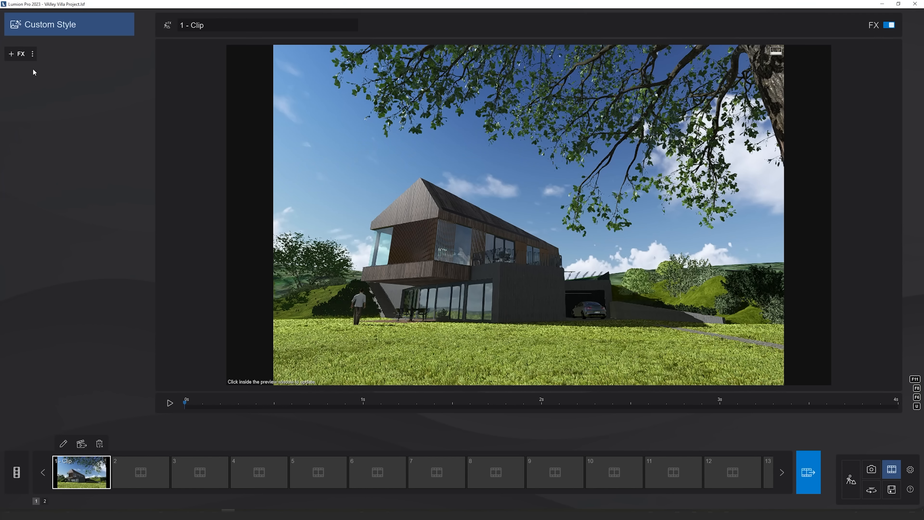
Add the Advanced move animation effect to movie clip 1
click(33, 54)
click(55, 60)
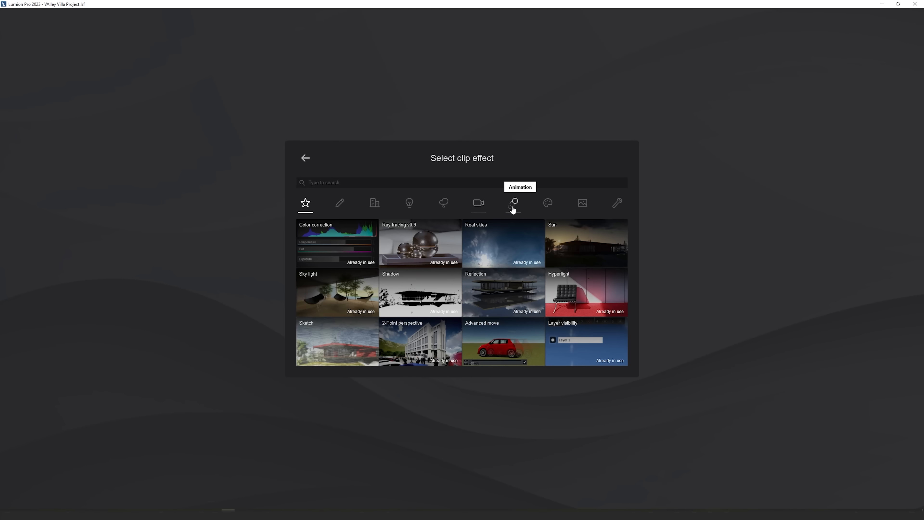
click(512, 206)
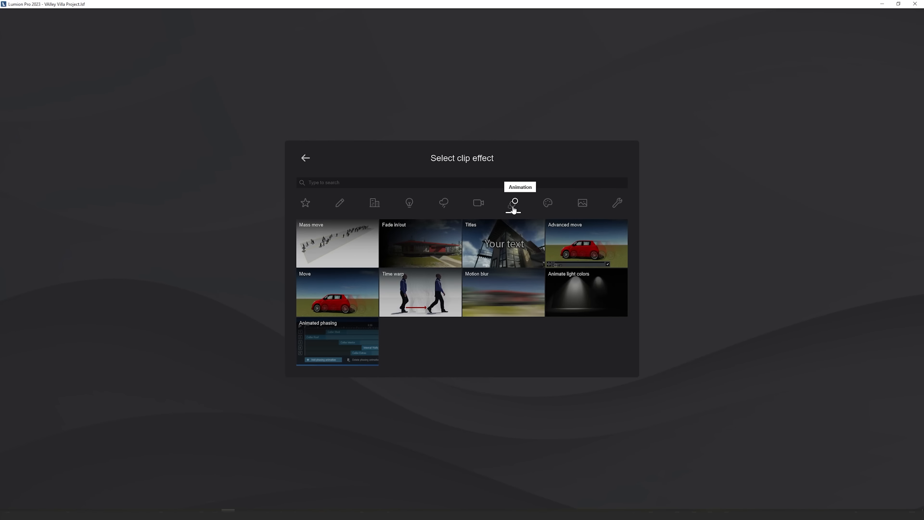
click(599, 233)
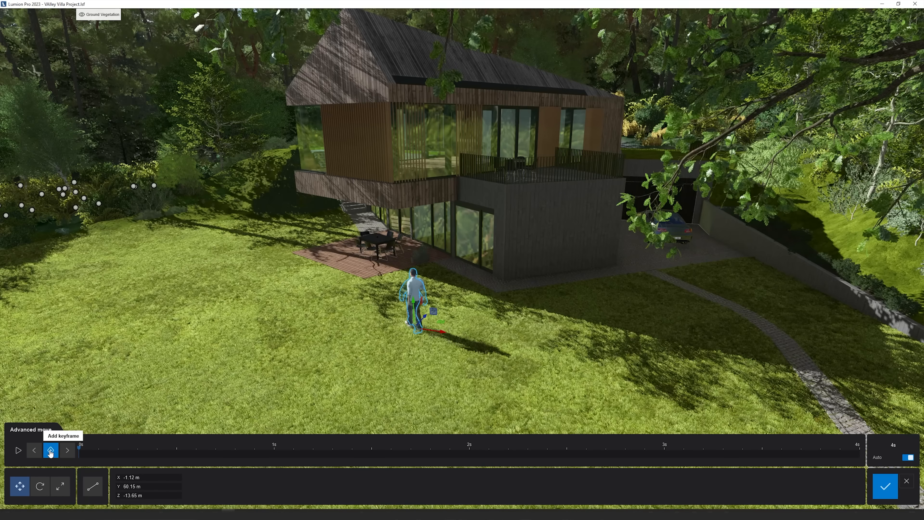
Keyframe the standing man at 0 s on the lawn and at 4 s beside the wooden deck, and preview his movement
click(49, 451)
drag(248, 388, 922, 396)
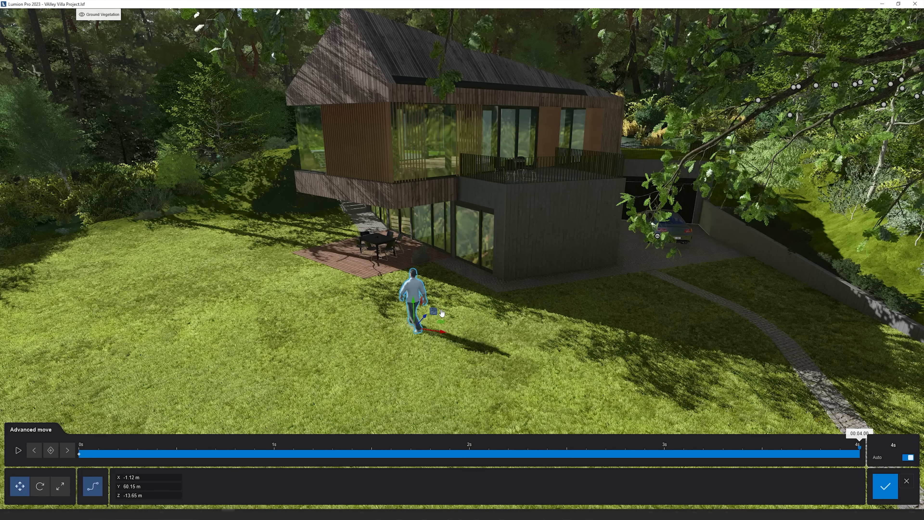
drag(432, 312, 345, 231)
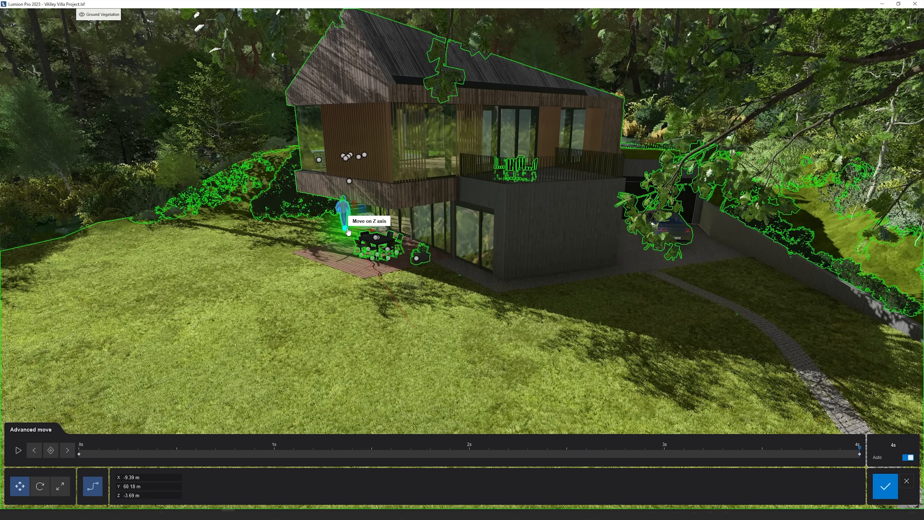
drag(348, 229, 328, 233)
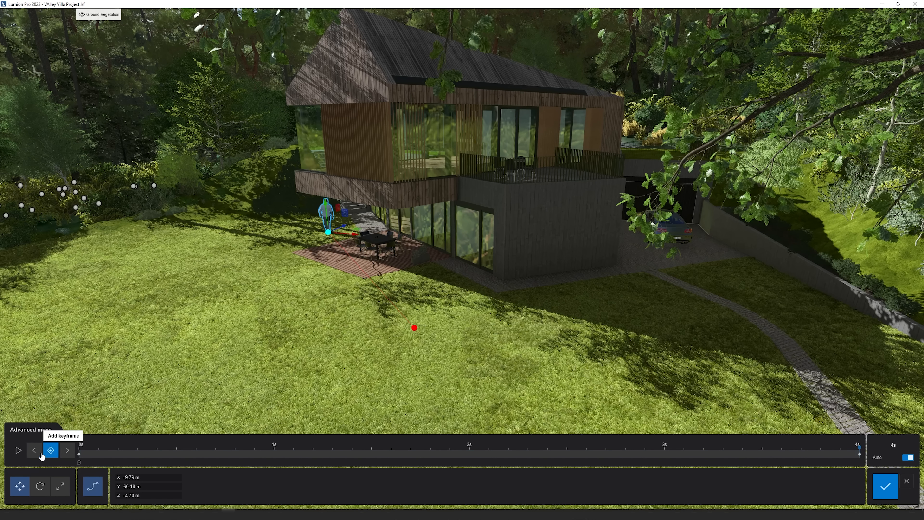
click(18, 452)
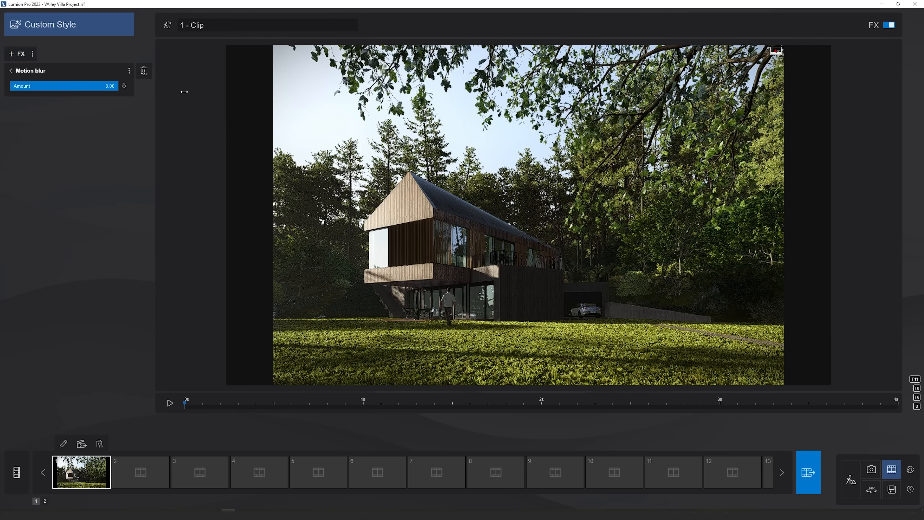
Set the clip's Motion blur amount to 3.00 and choose a custom frame range for rendering the movie as an image sequence
drag(184, 92, 185, 95)
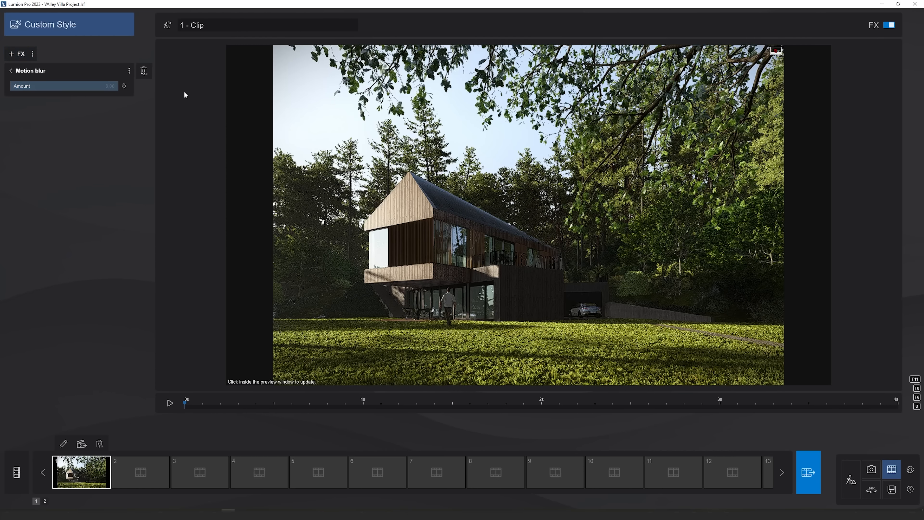
click(813, 455)
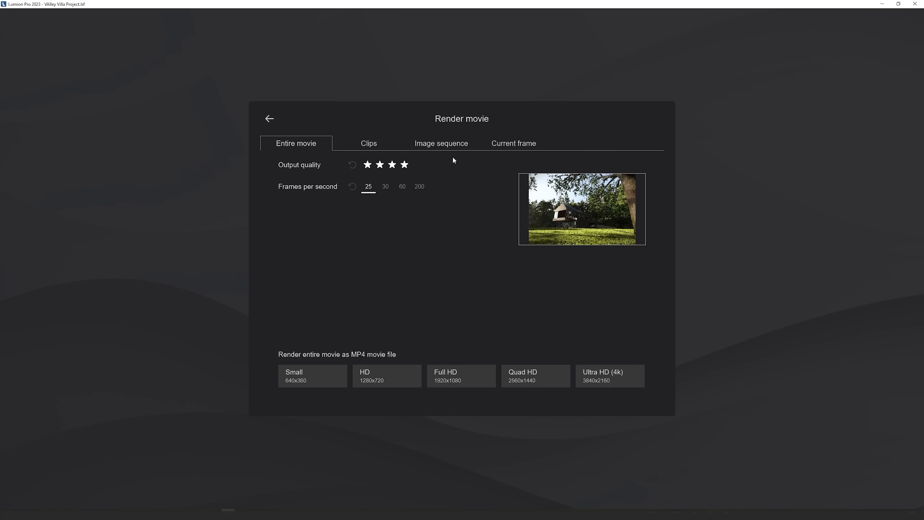
click(453, 143)
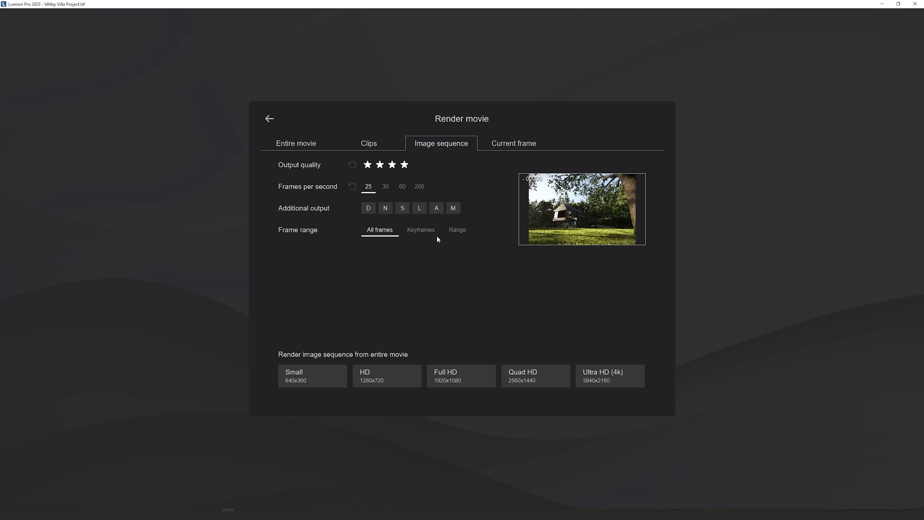
click(466, 236)
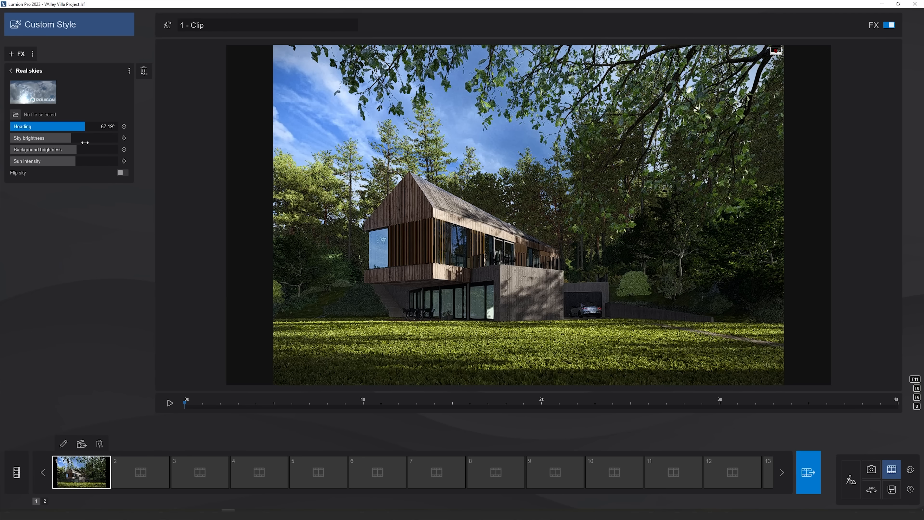
Animate the Real skies heading from 70.80° at the clip's start to 48.57° at 4 s and preview the clip
drag(84, 143, 86, 143)
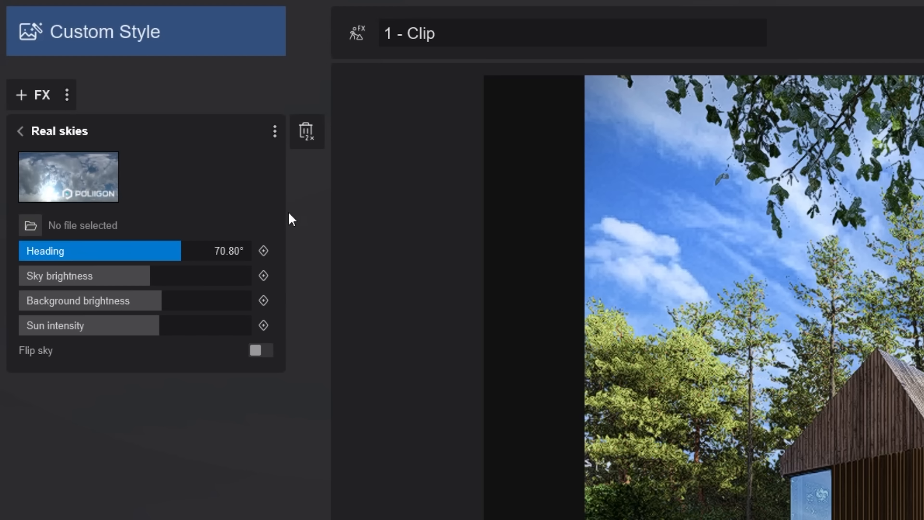
click(263, 251)
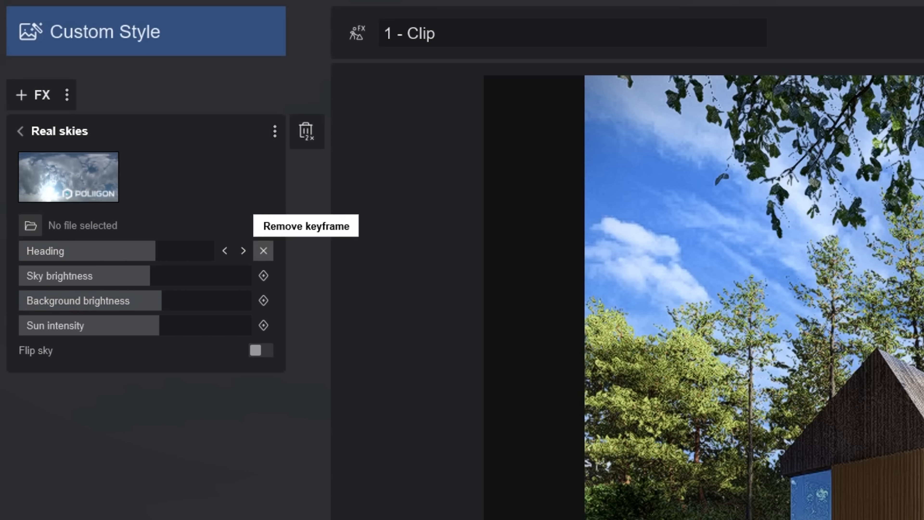
drag(419, 407, 897, 404)
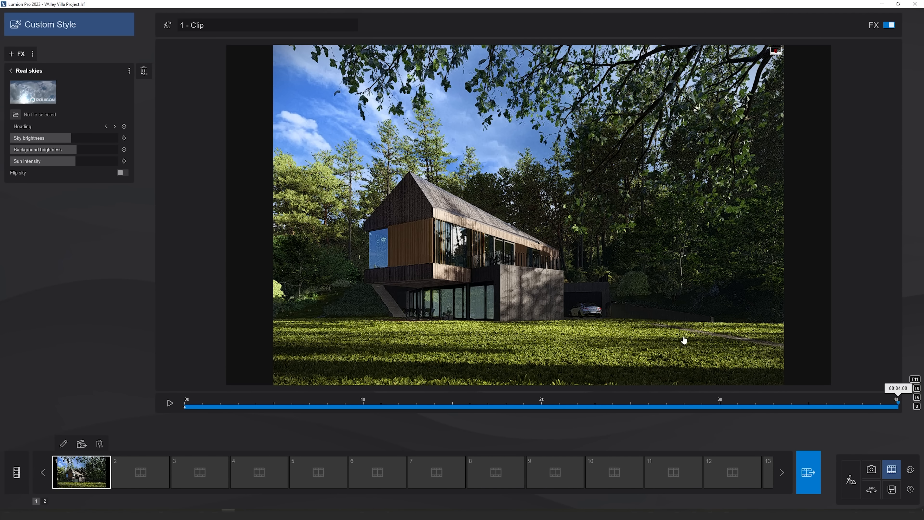
click(124, 126)
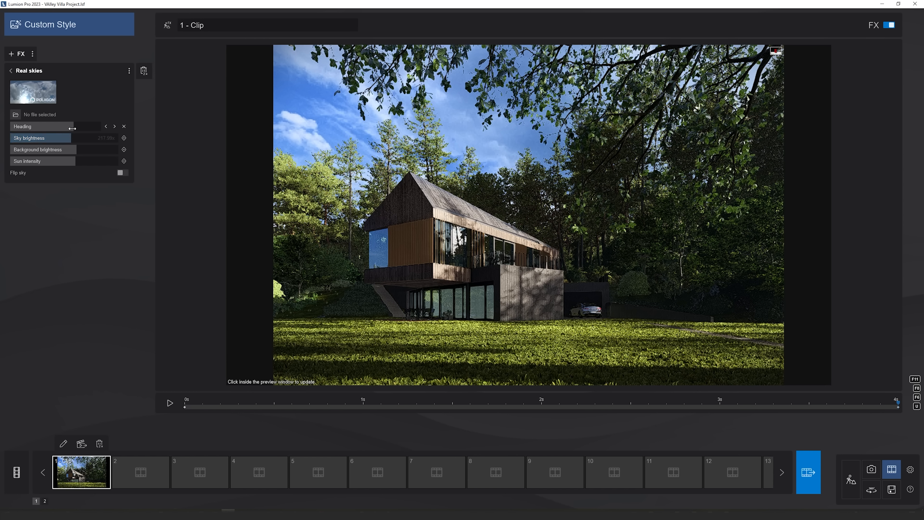
drag(71, 128, 69, 130)
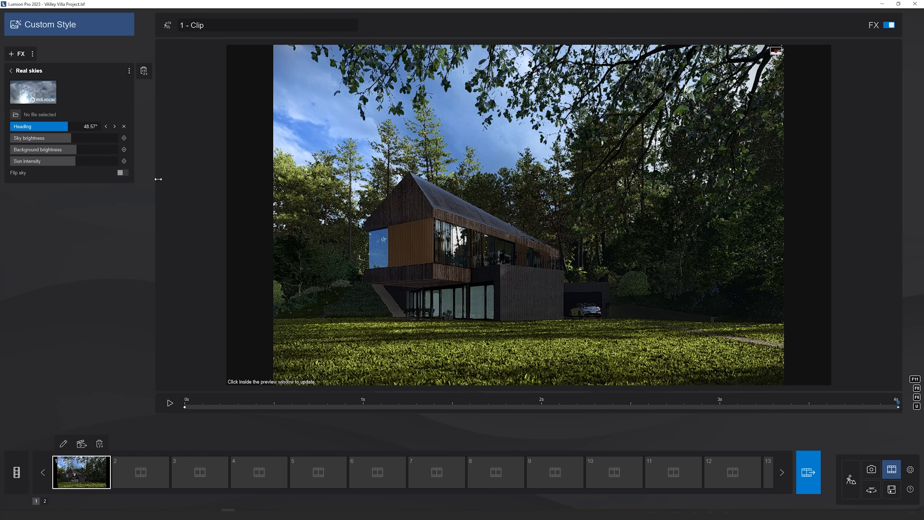
click(174, 407)
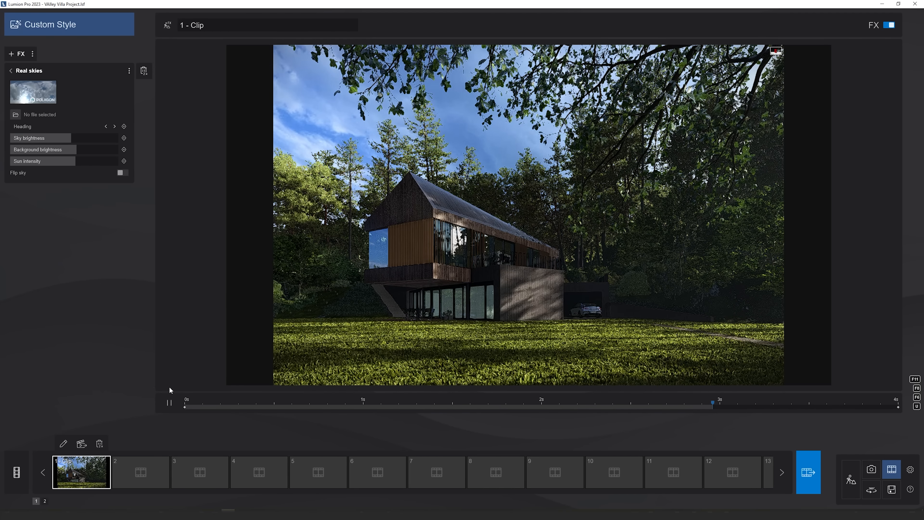
click(169, 402)
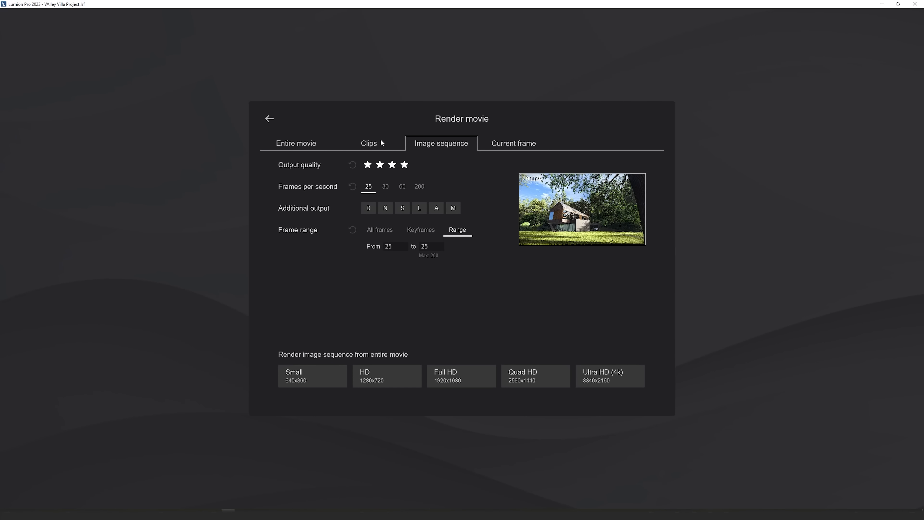
Show the rendering options for individual clips and toggle the selection of clips 1 and 2
click(380, 142)
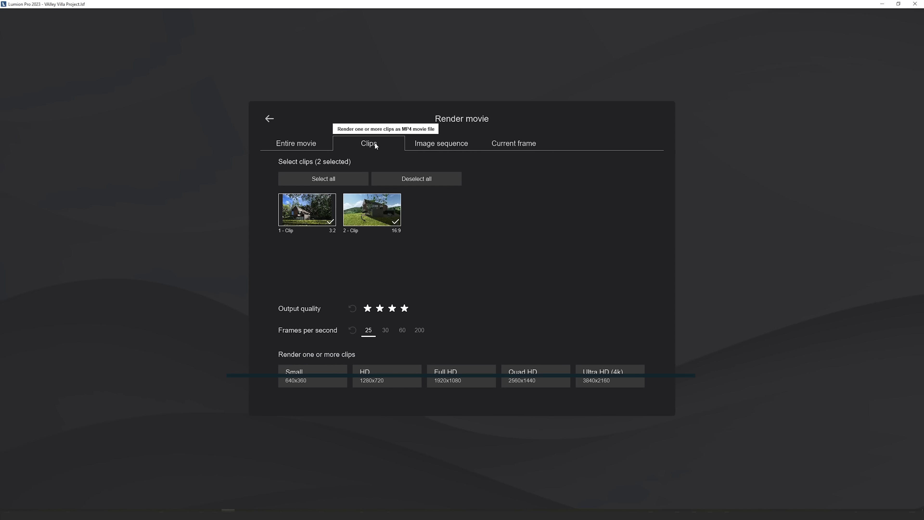
click(306, 209)
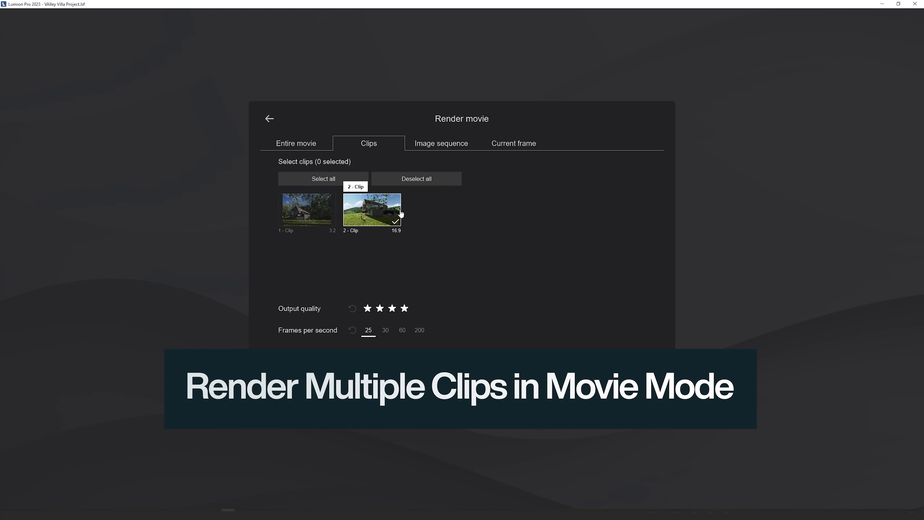
click(319, 208)
click(389, 215)
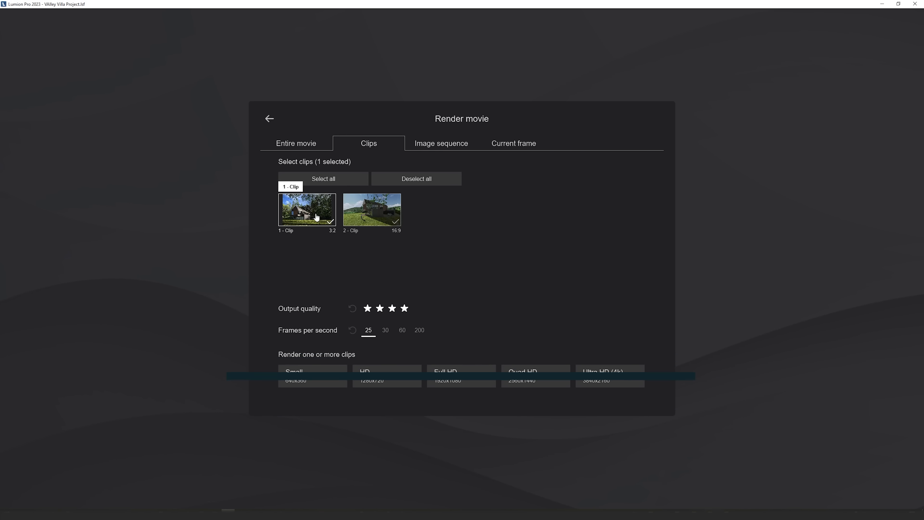
click(317, 217)
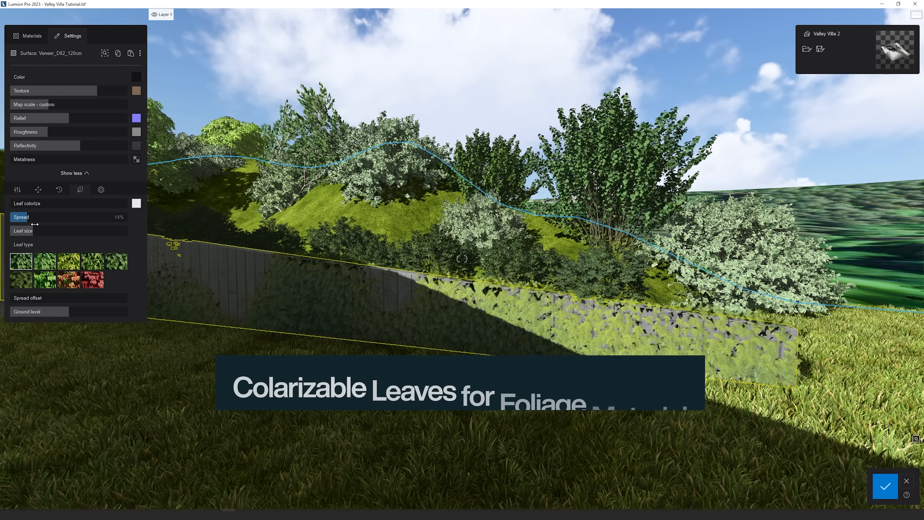
Give the garden wall's foliage material the Leaves 8 type and colorize the leaves red with a strong Leaf colorize amount
click(68, 281)
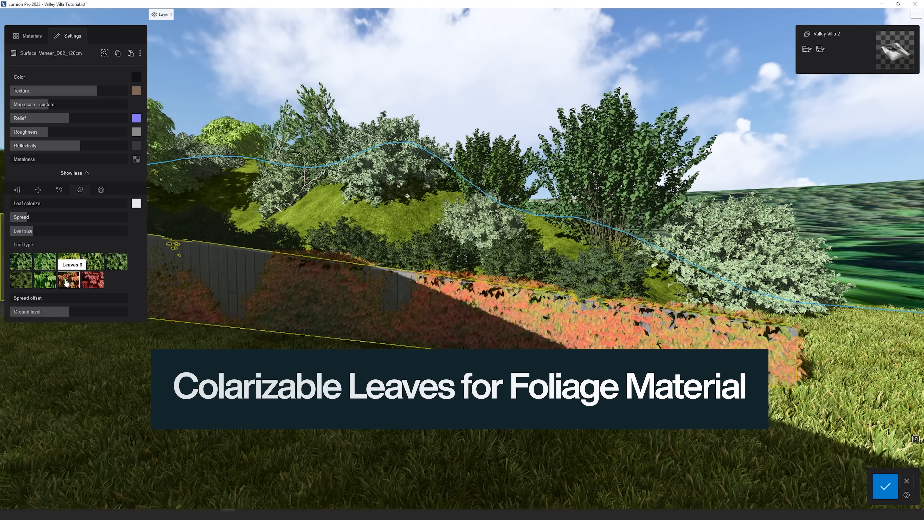
drag(34, 205, 70, 205)
click(137, 203)
click(198, 214)
mouse_move(217, 251)
mouse_down()
mouse_move(218, 208)
mouse_move(217, 237)
mouse_up()
click(174, 234)
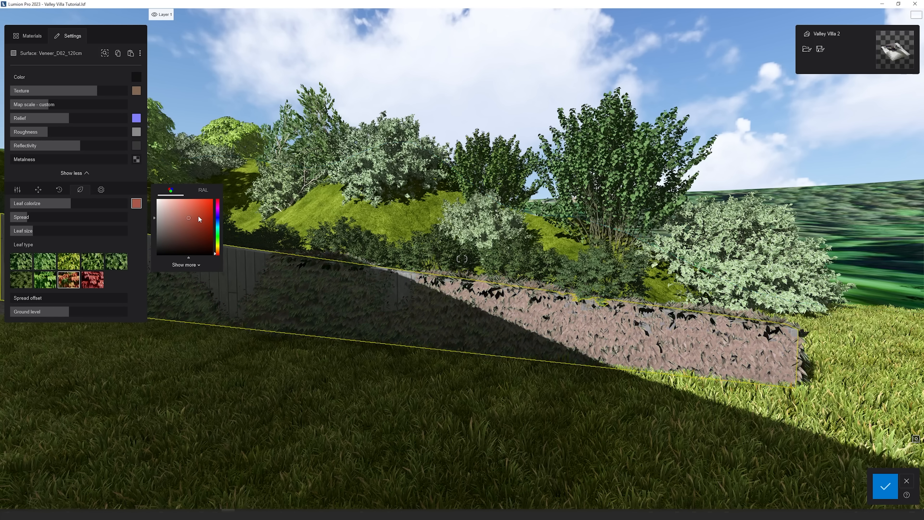
drag(69, 203, 119, 203)
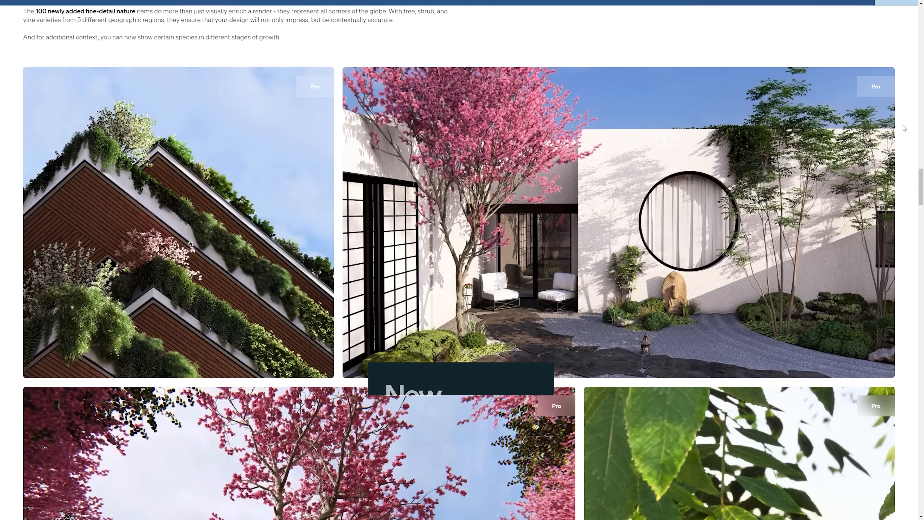
Switch to the Lumion website and examine the new nature items, the stylized model gallery and the image comparison of the plaza
scroll(903, 125, down, 8)
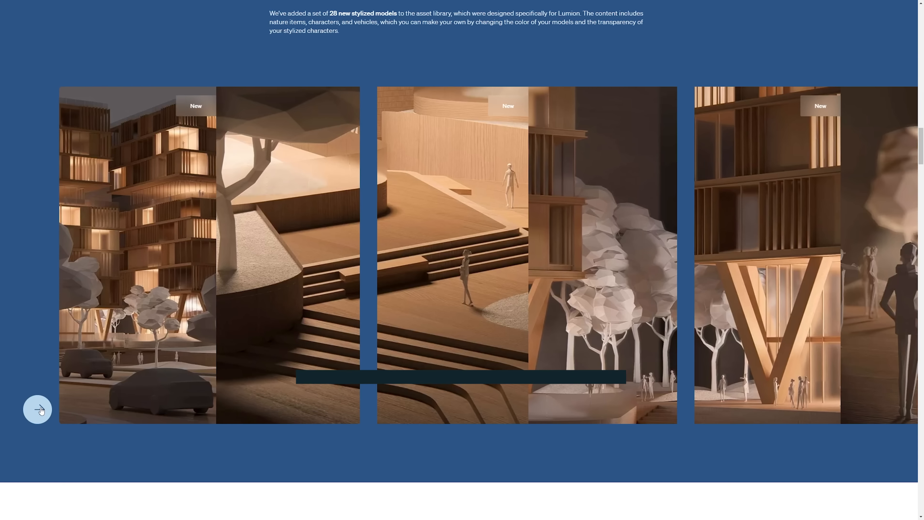
click(38, 409)
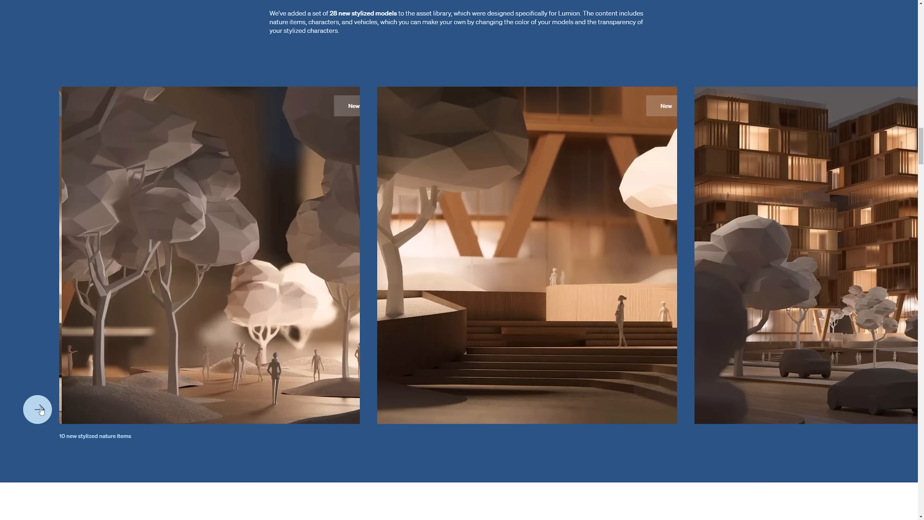
click(38, 409)
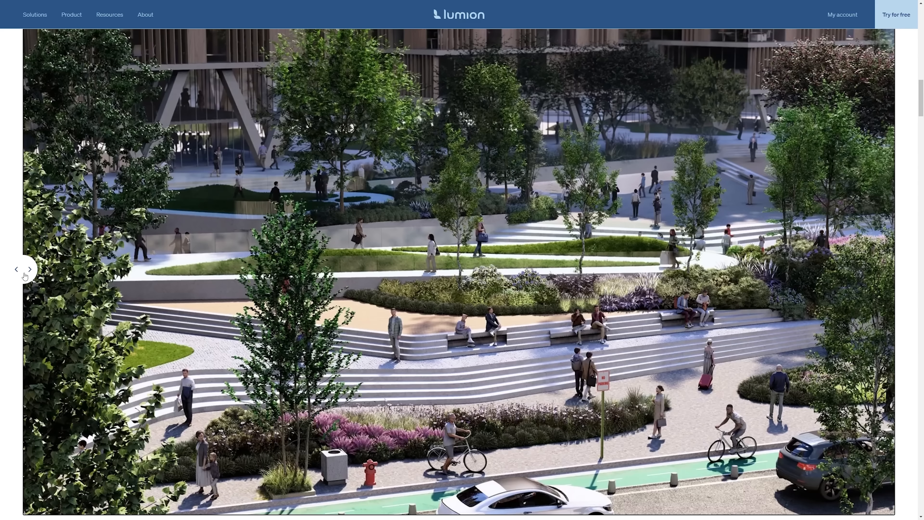
click(32, 271)
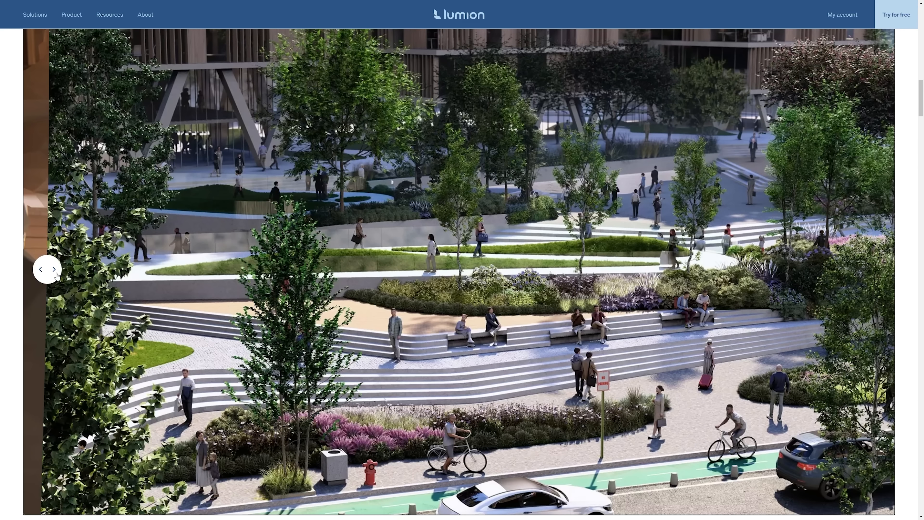
drag(121, 271, 894, 210)
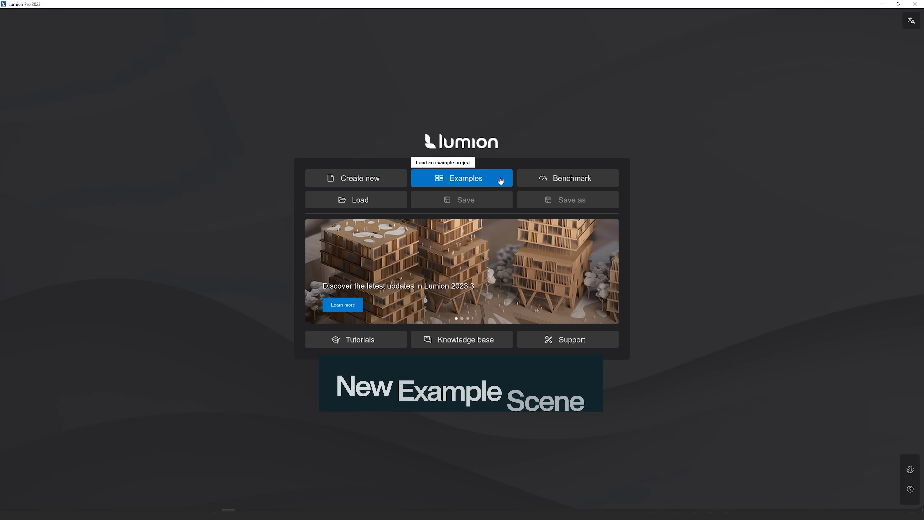
Switch back to Lumion, open the furniture example scene and set Variation control of the Med_Studio - Raytraced photo to variation 3
click(500, 179)
mouse_move(580, 325)
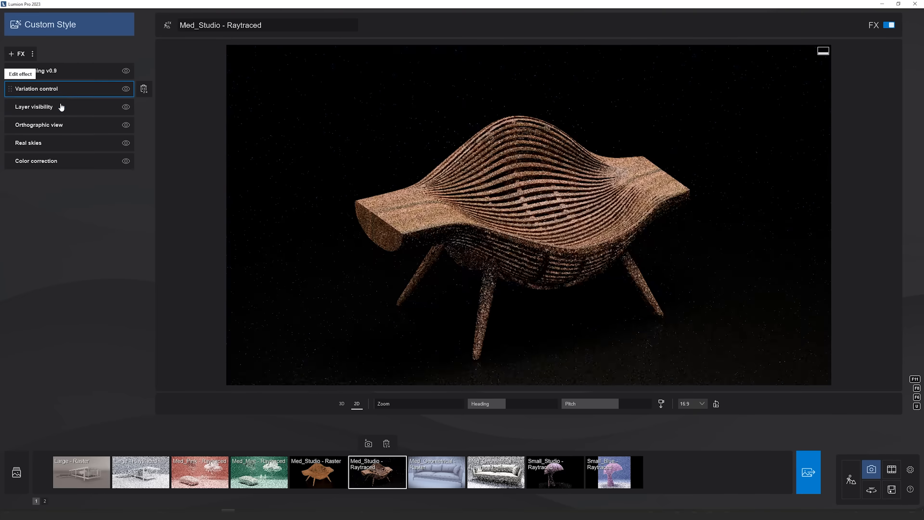
click(59, 92)
drag(48, 96, 36, 97)
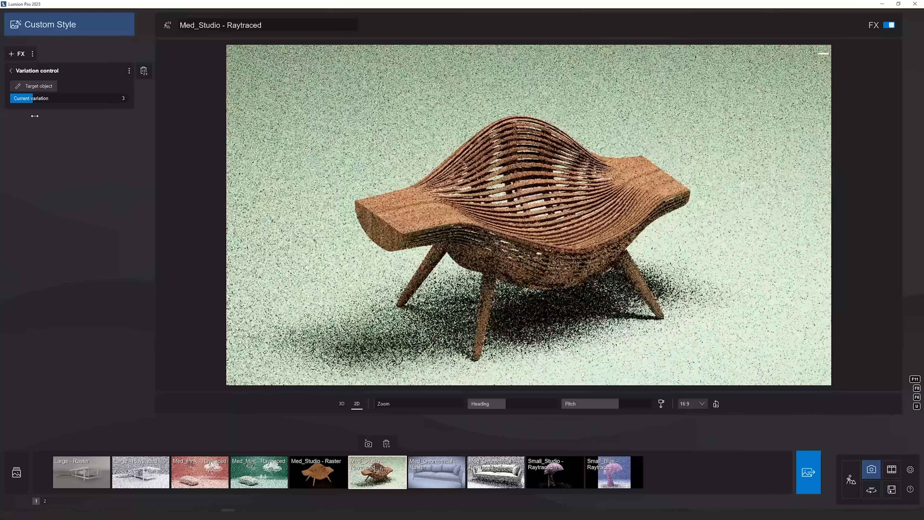